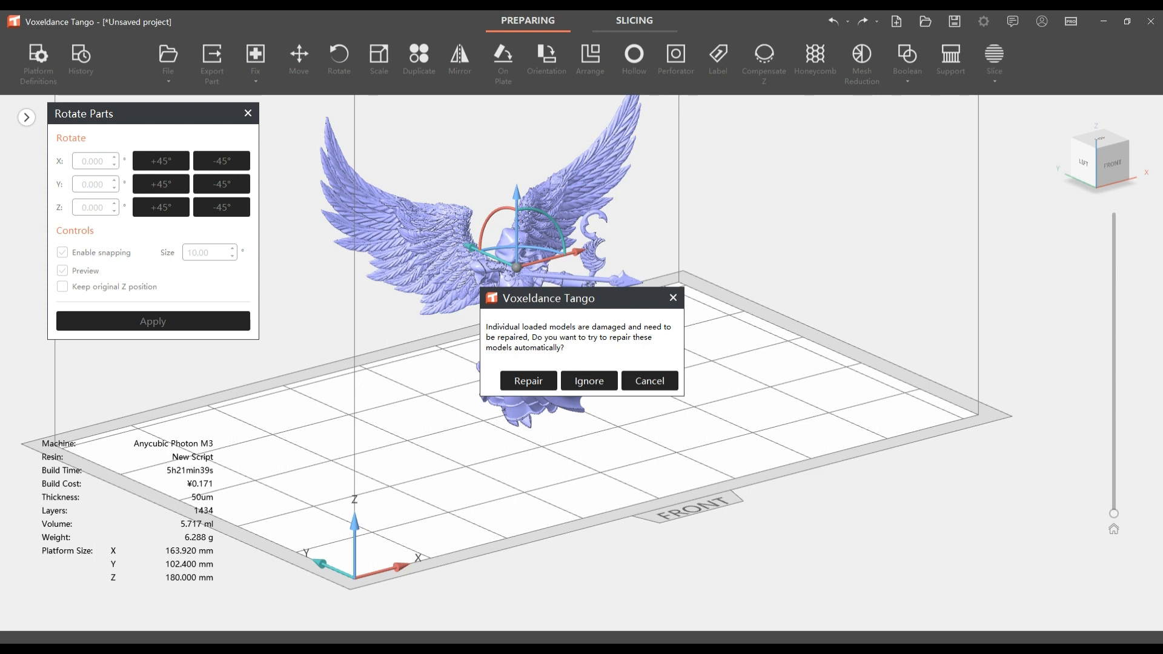
Automatically repair the damaged winged-figure model loaded on the build plate
click(529, 382)
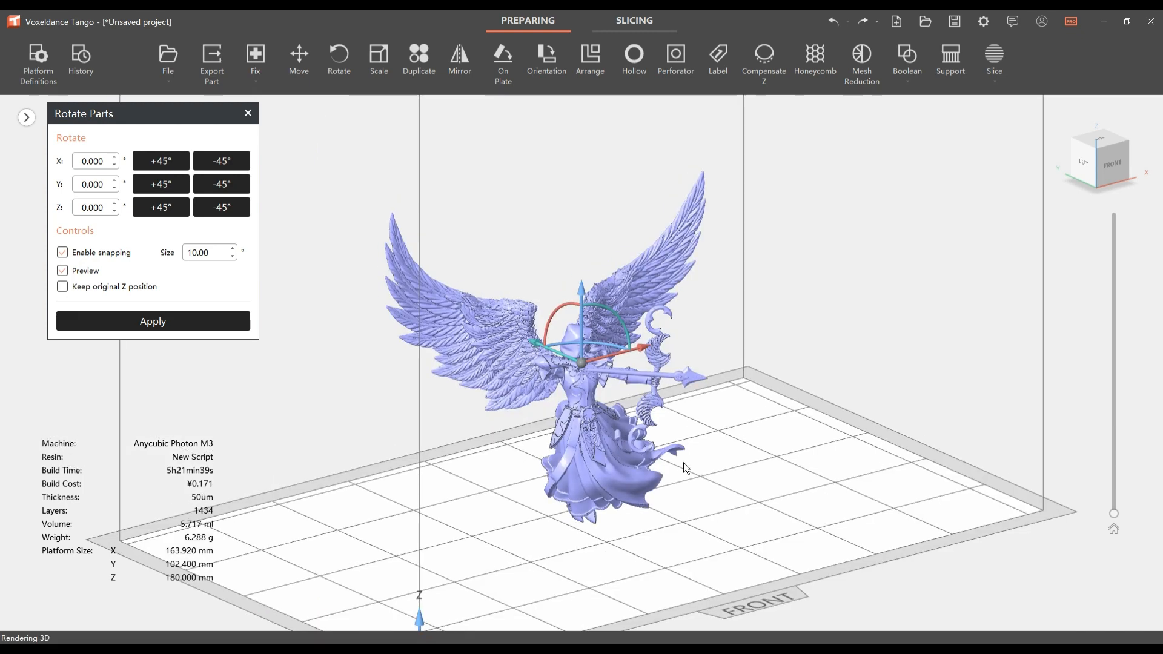
right_drag(684, 449, 651, 436)
scroll(652, 436, up, 6)
middle_drag(659, 409, 710, 591)
scroll(708, 534, down, 4)
right_drag(801, 574, 745, 491)
scroll(819, 555, down, 5)
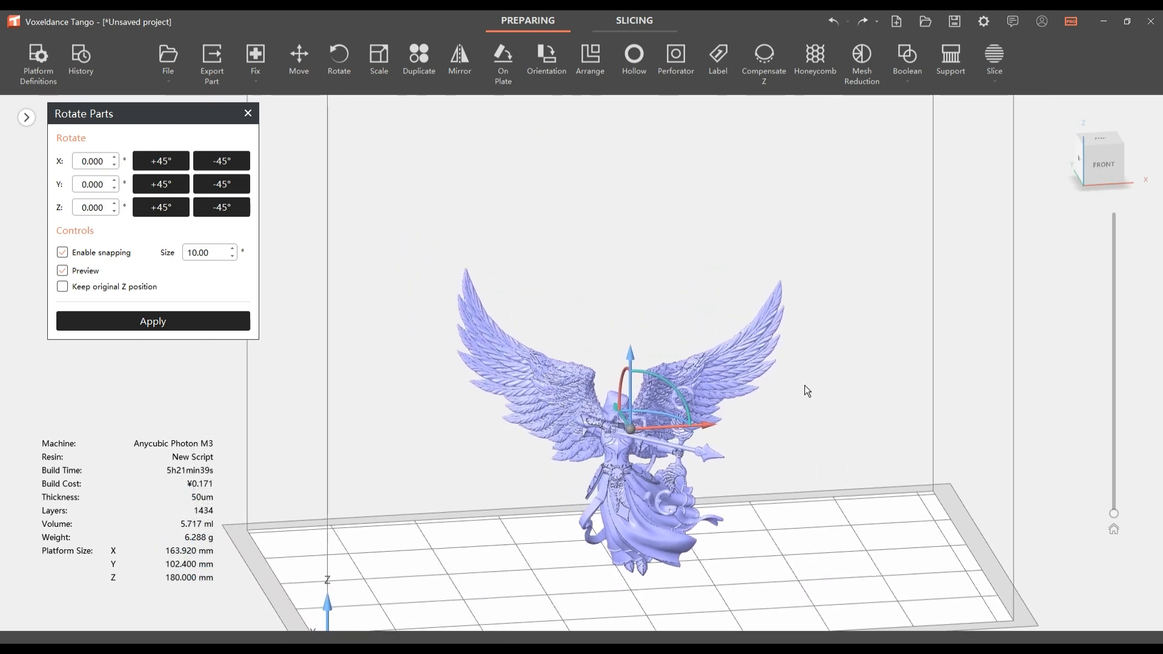
Generate auto supports for the figure with the Smart support-Miniature-50mm script and a 5 mm Z lift height
right_drag(804, 385, 833, 380)
click(949, 67)
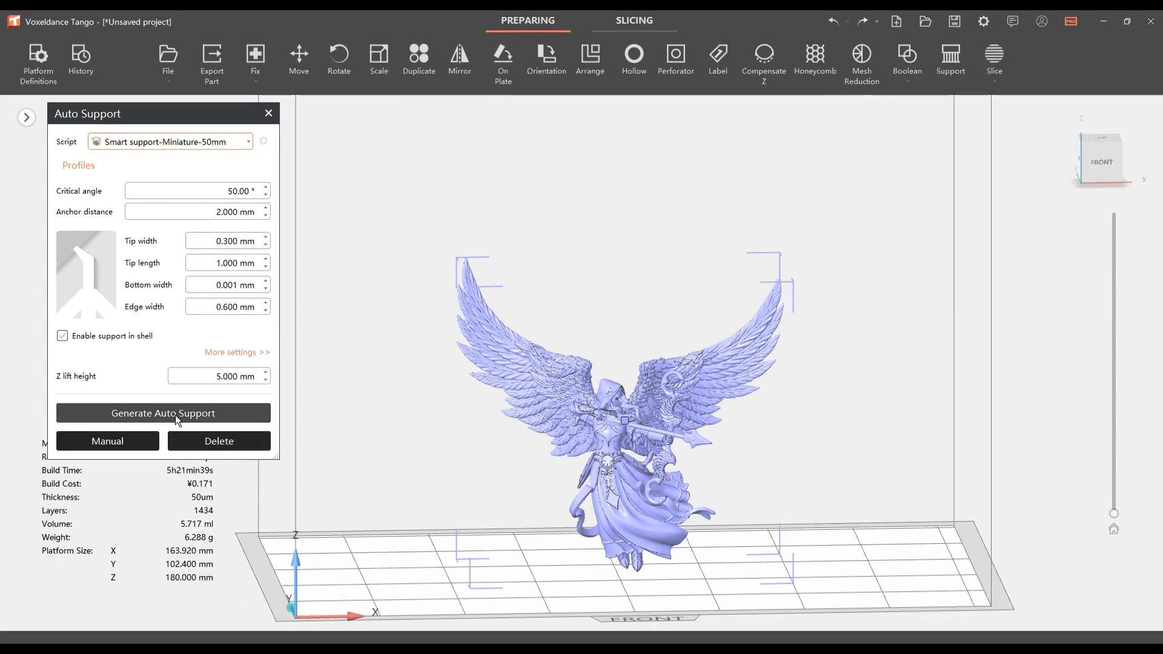
click(176, 417)
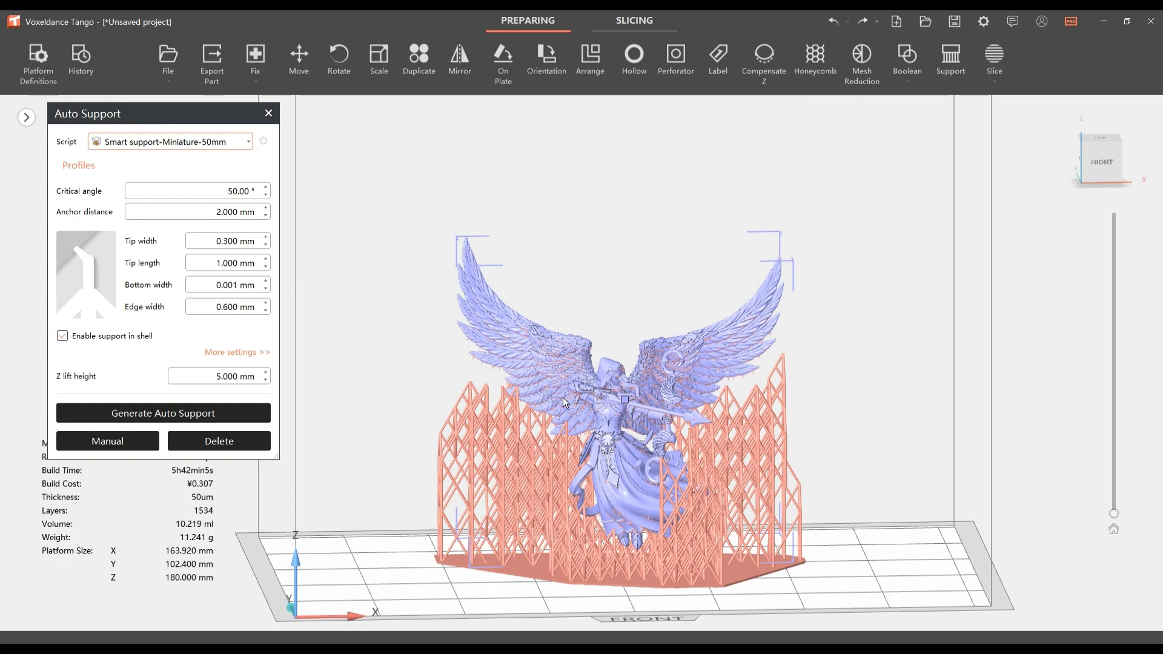
Examine the generated lattice supports and their contact tips under the wing feathers and the arrowhead
scroll(711, 416, up, 5)
mouse_move(711, 416)
right_down()
mouse_move(655, 423)
mouse_move(717, 412)
mouse_move(662, 406)
mouse_move(489, 420)
mouse_move(494, 390)
mouse_move(535, 362)
mouse_move(661, 375)
mouse_move(714, 400)
right_up()
scroll(714, 399, up, 6)
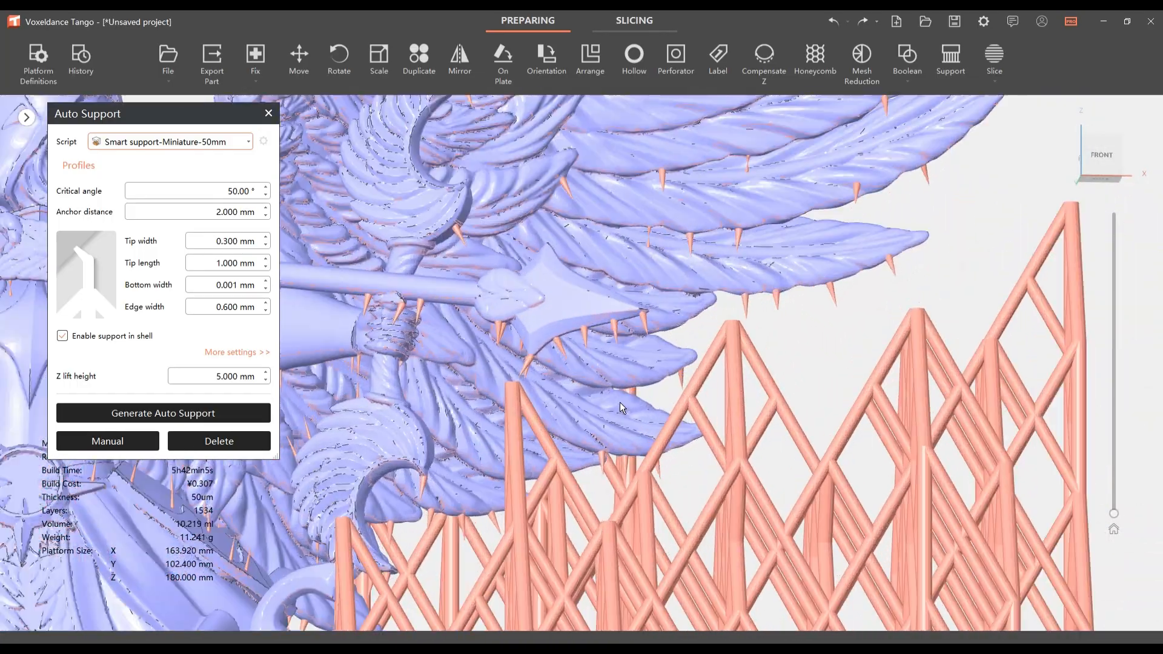
mouse_move(620, 402)
right_down()
mouse_move(568, 399)
mouse_move(467, 441)
mouse_move(604, 420)
right_up()
scroll(574, 423, down, 2)
scroll(575, 423, down, 5)
scroll(605, 420, up, 3)
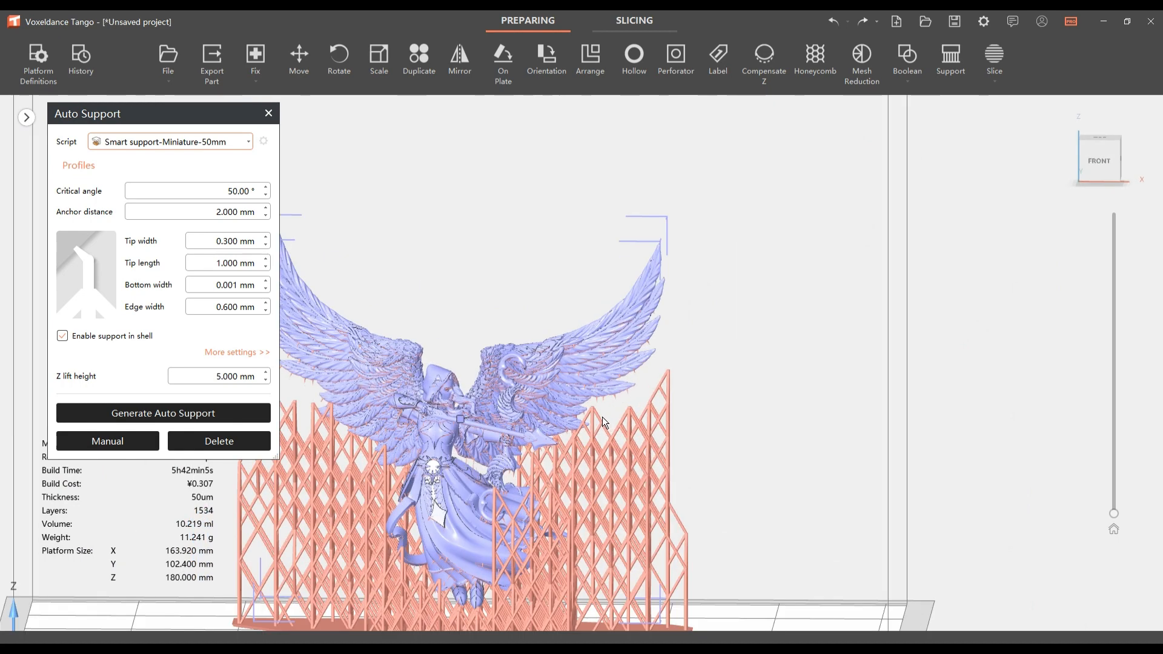
middle_drag(549, 369, 677, 359)
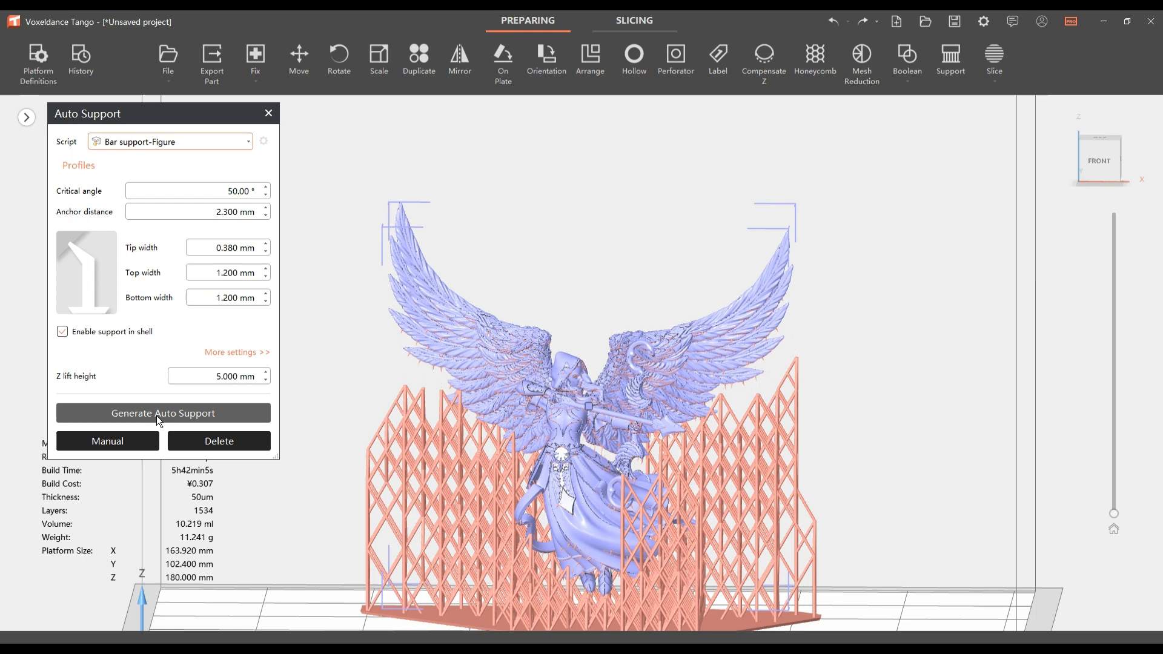
Replace the current supports with auto supports generated from the Bar support-Figure script at a 5 mm Z lift height
click(156, 415)
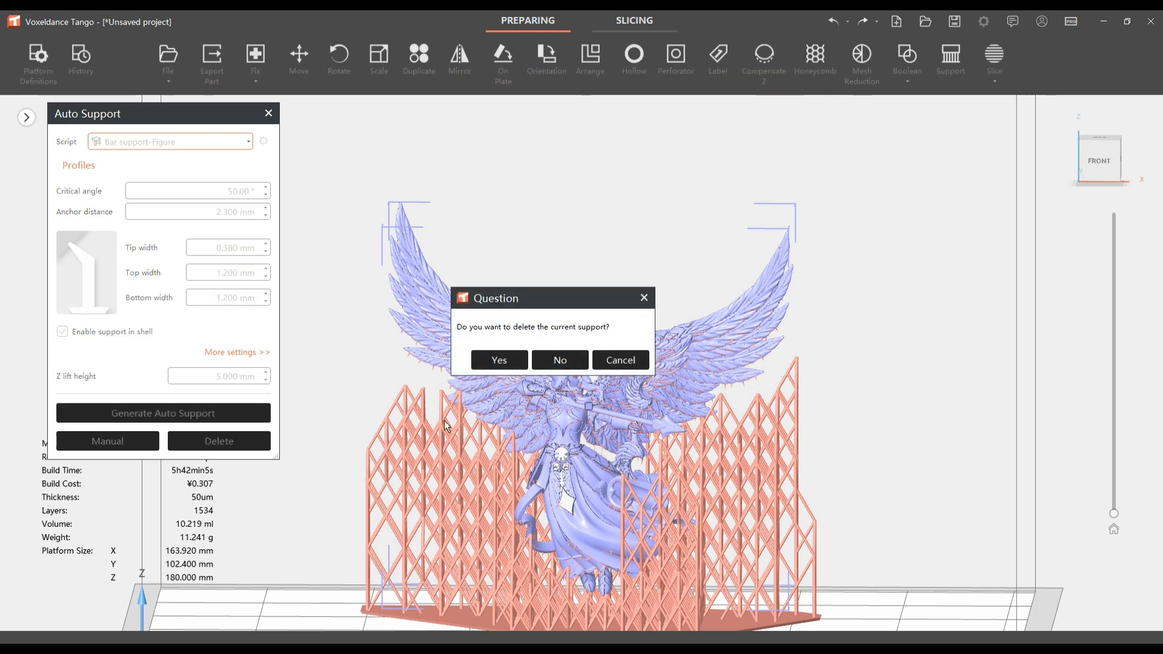
click(499, 359)
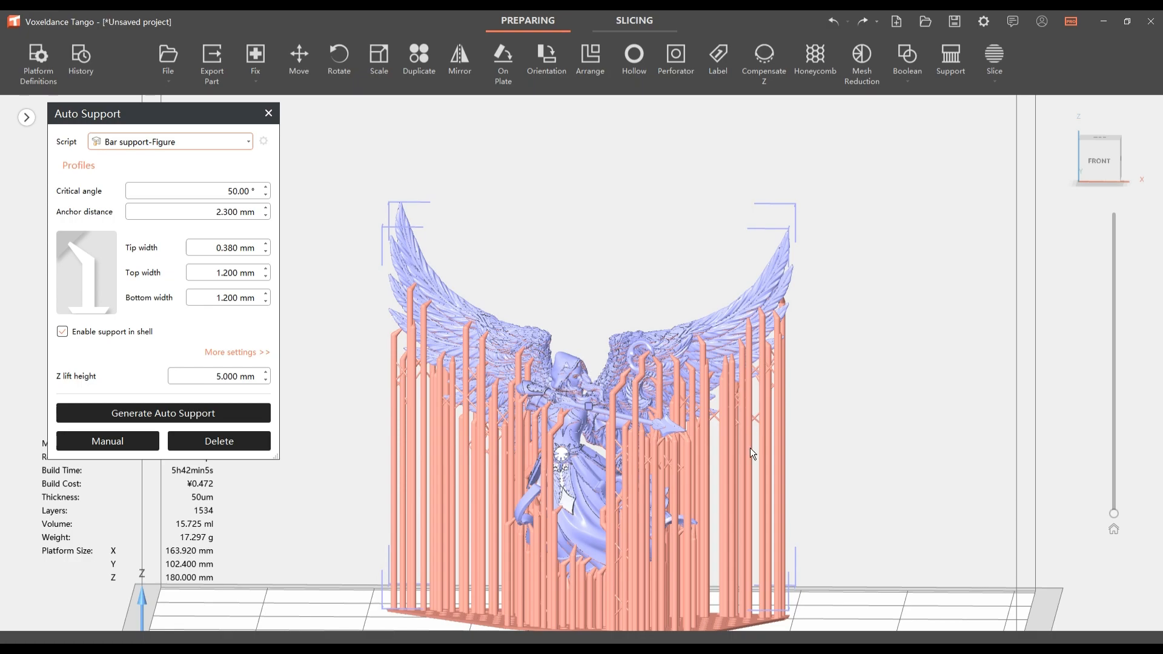
Examine the bar supports around the figure's arrow, bow, dress and wings from several angles
right_drag(750, 449, 880, 450)
right_drag(784, 465, 735, 500)
scroll(692, 464, up, 5)
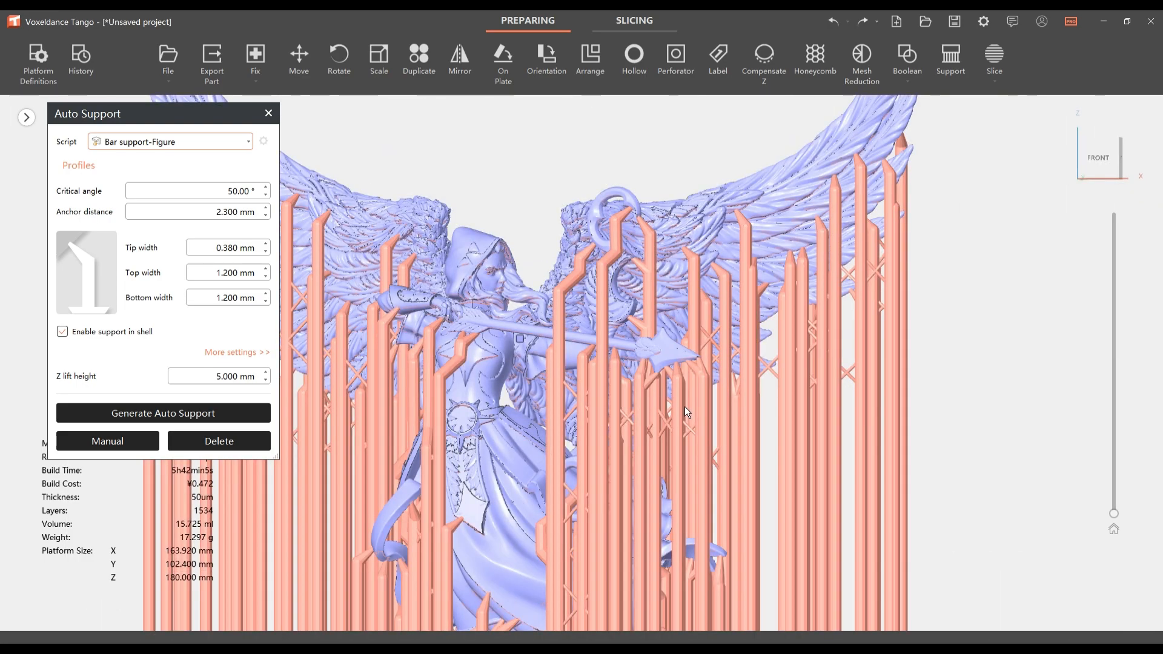
right_drag(685, 409, 644, 422)
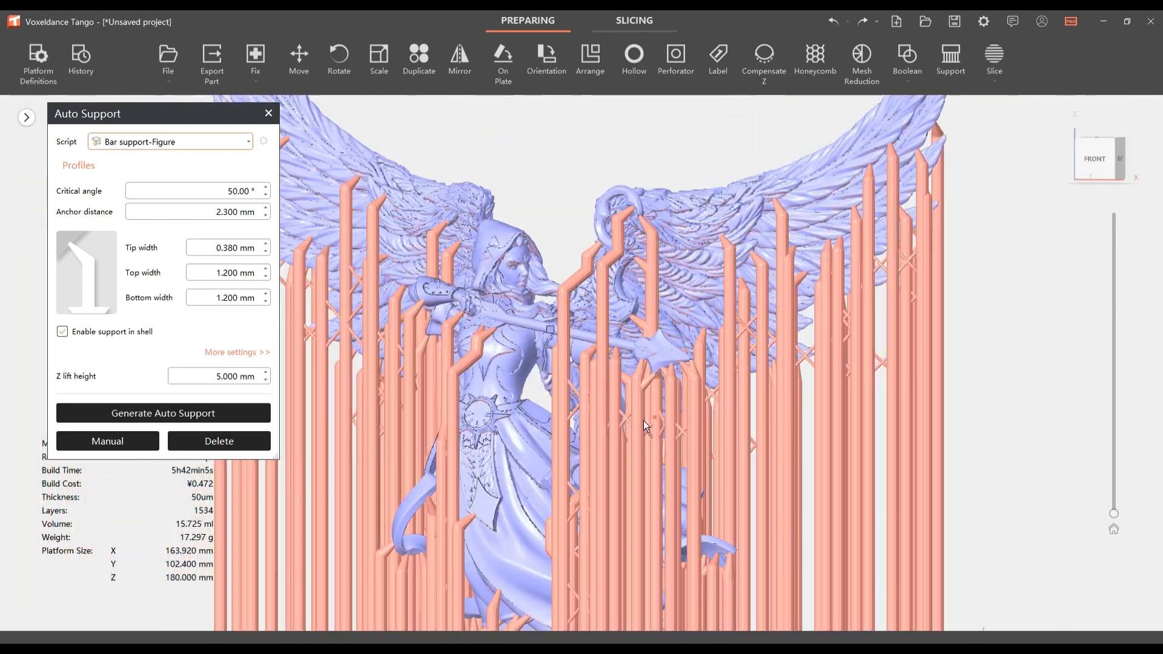
scroll(664, 441, down, 4)
right_drag(747, 448, 726, 450)
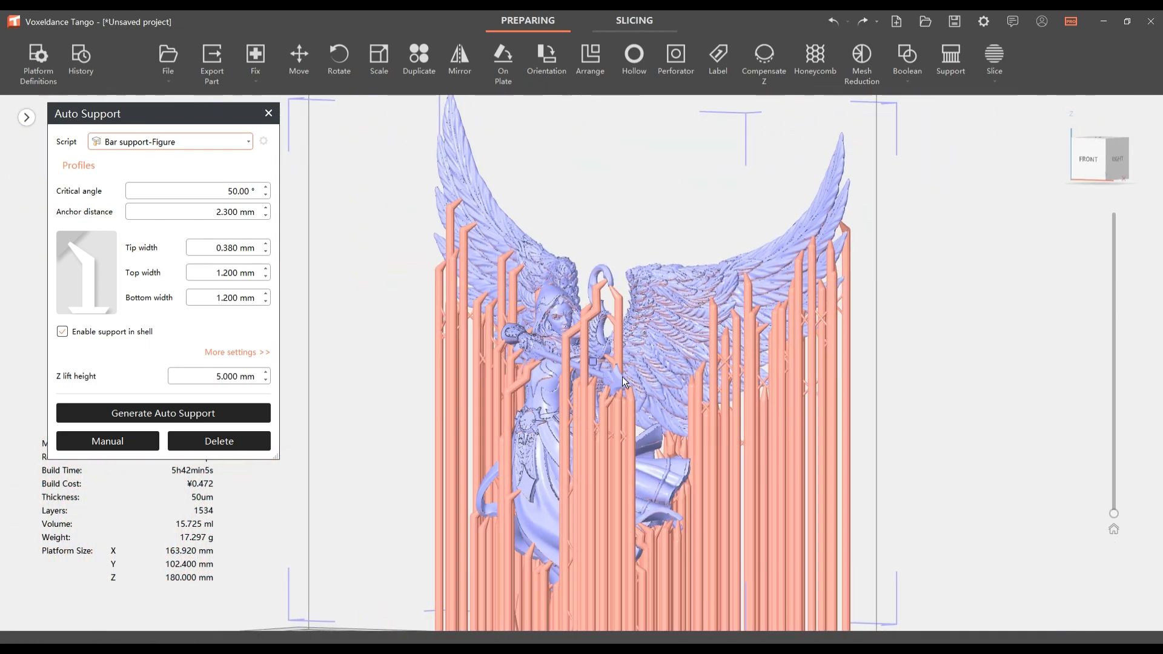
right_drag(626, 382, 728, 292)
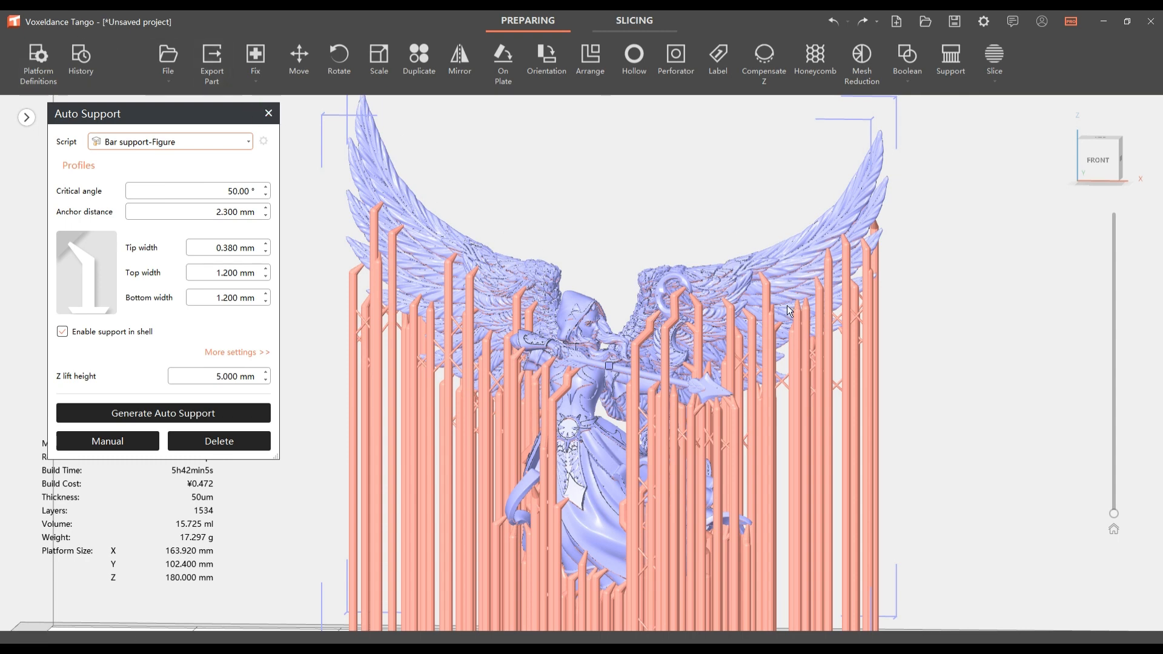
right_drag(791, 312, 778, 318)
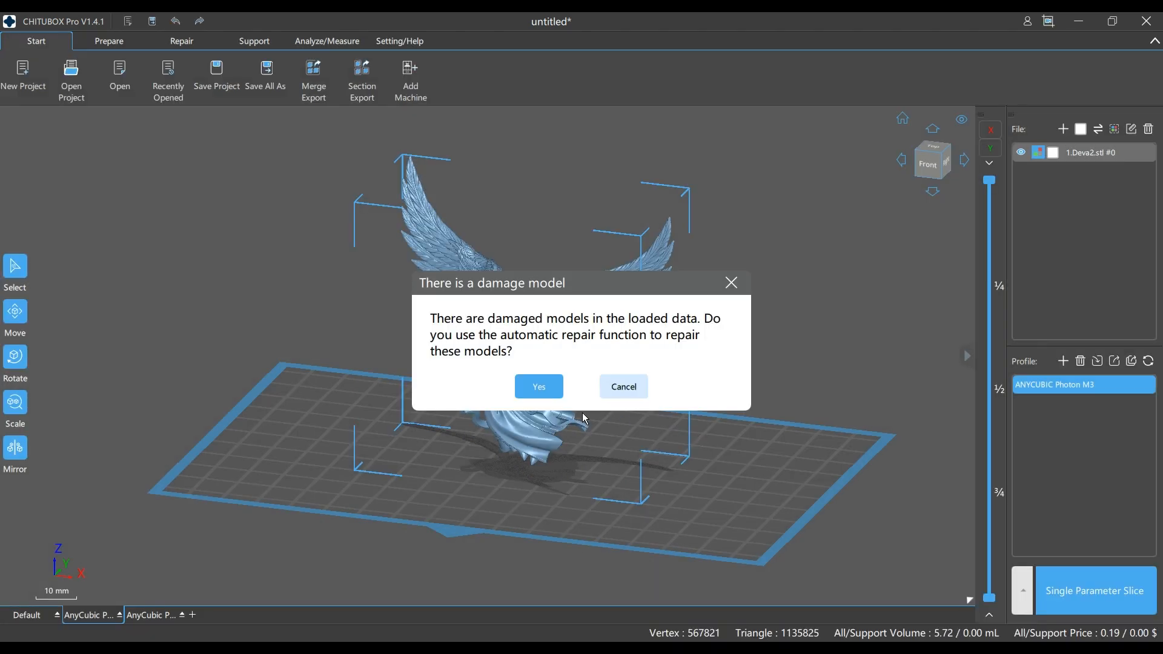
In CHITUBOX Pro, run the basic repair on Deva2.stl and keep only the repaired model
click(552, 391)
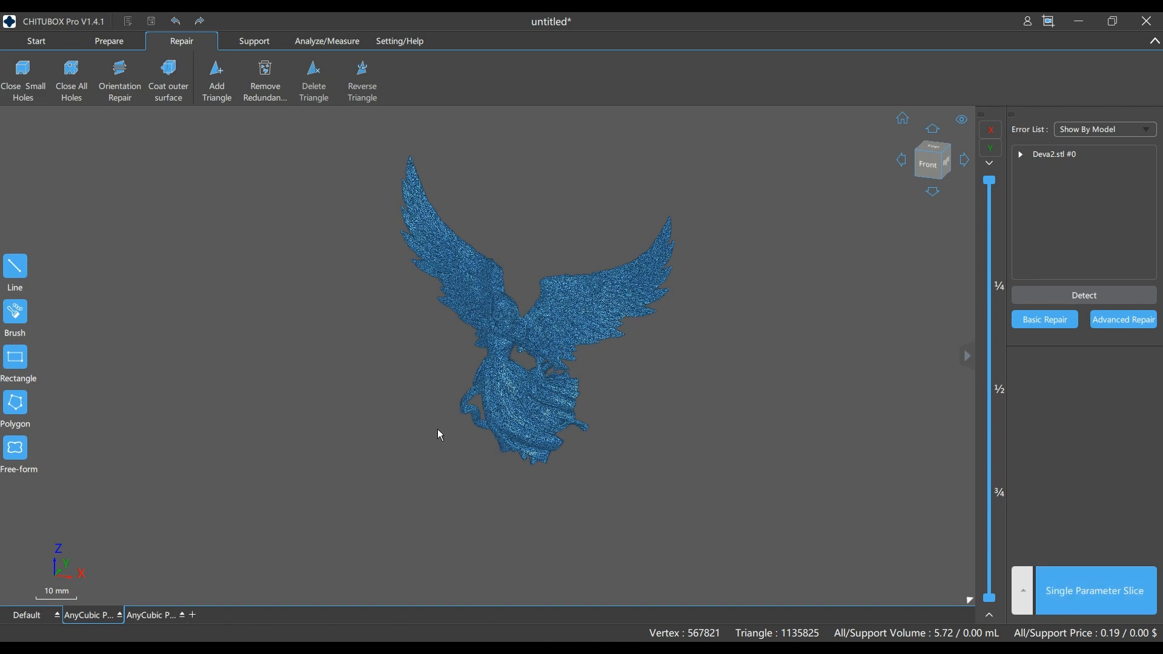
drag(423, 425, 442, 366)
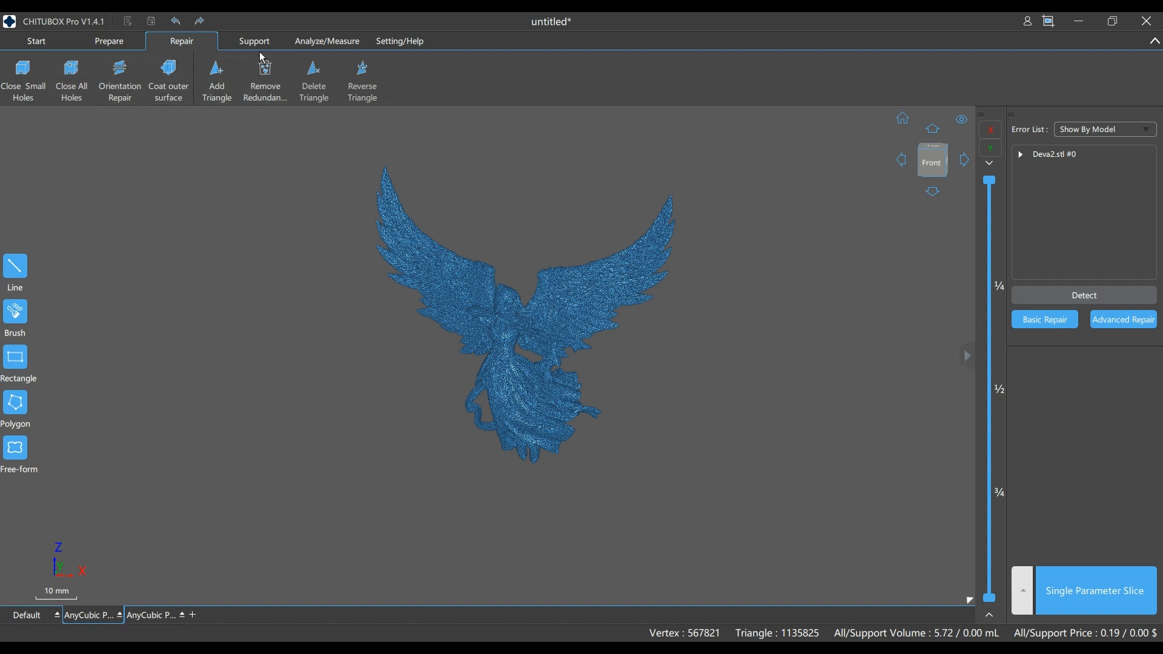
click(1068, 324)
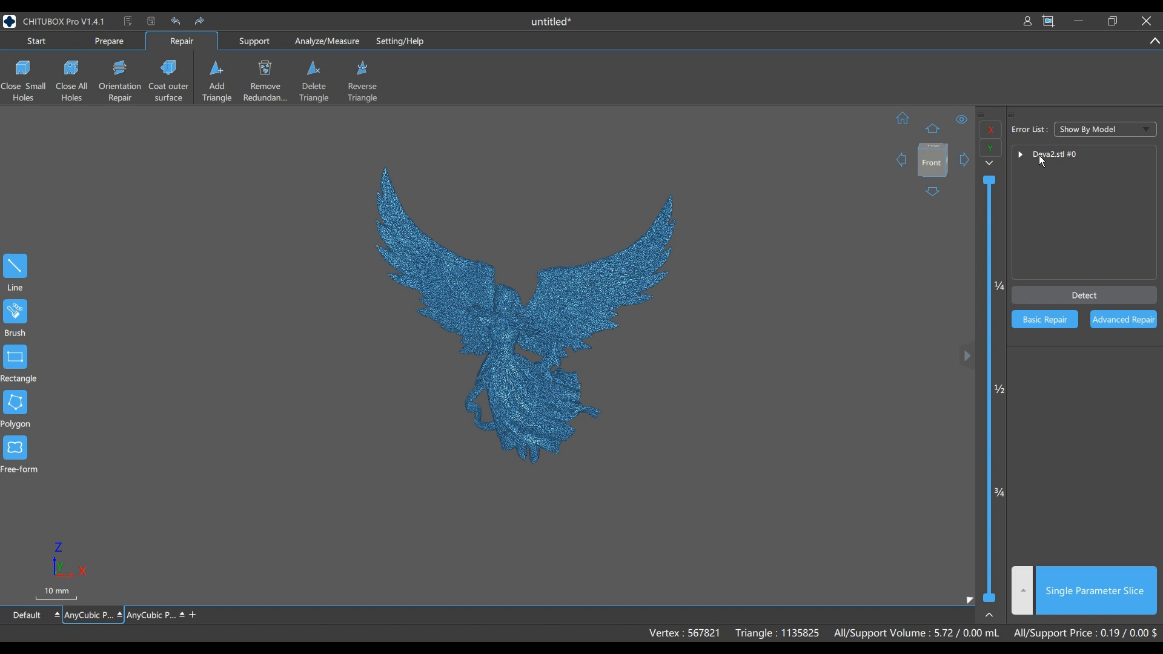
click(48, 47)
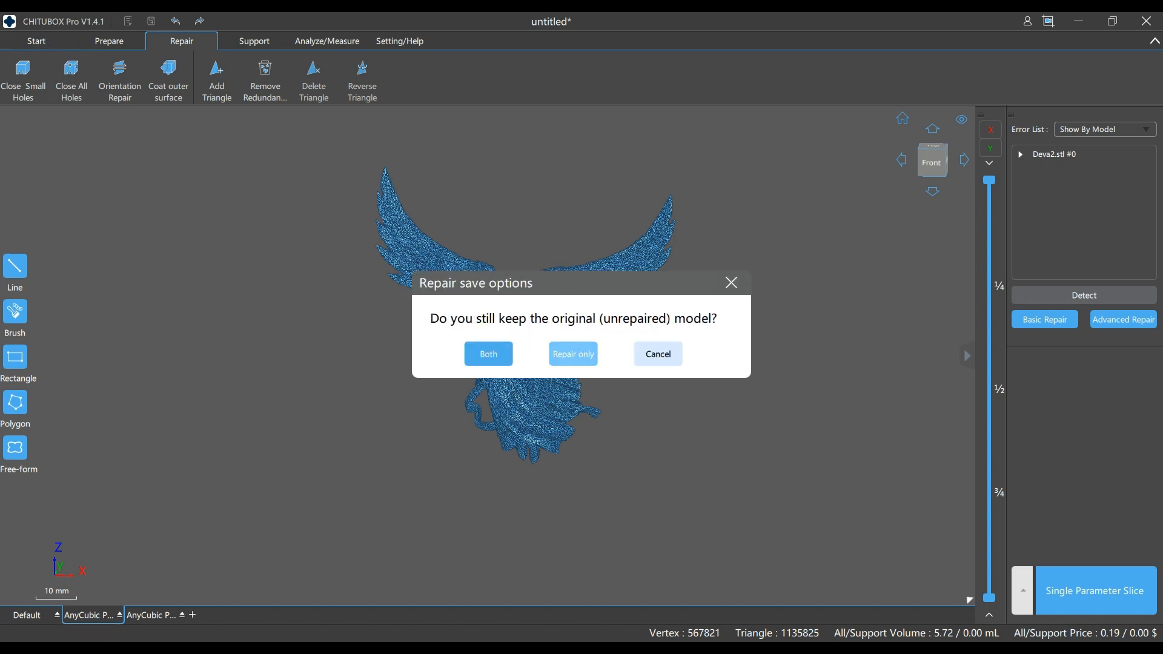
click(582, 358)
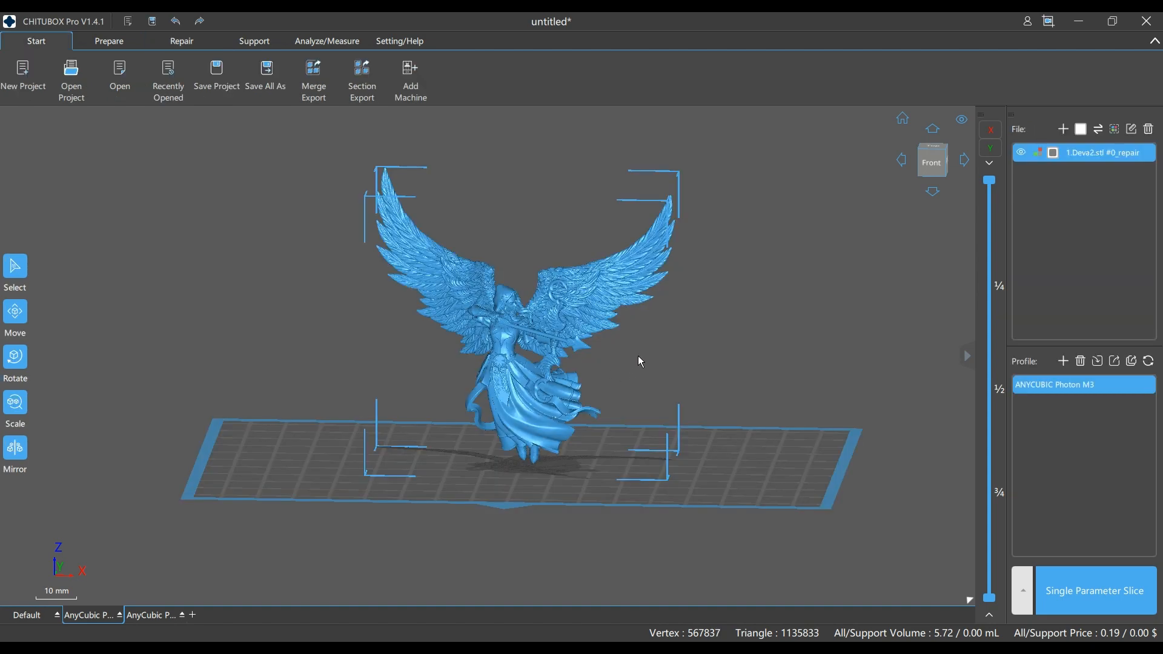
Generate automatic Light supports over all areas of the repaired figure, with a 5 mm Z lift height and a 45° angle
scroll(641, 362, up, 3)
middle_drag(800, 431, 461, 174)
right_drag(612, 329, 566, 311)
scroll(423, 330, up, 2)
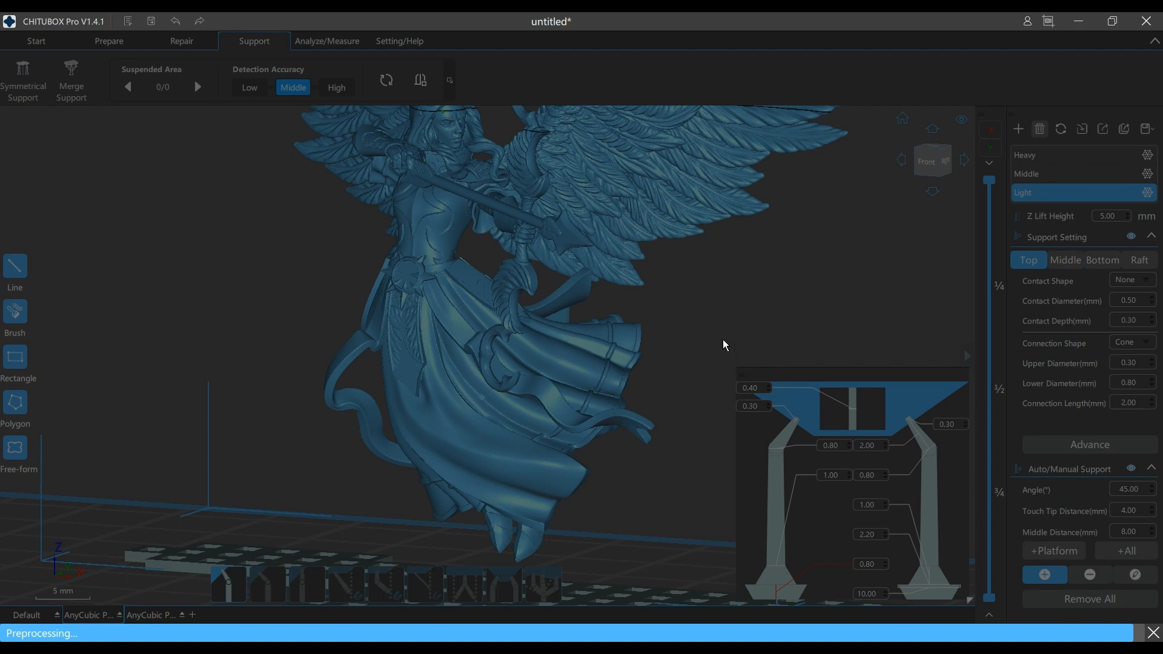
scroll(781, 300, down, 5)
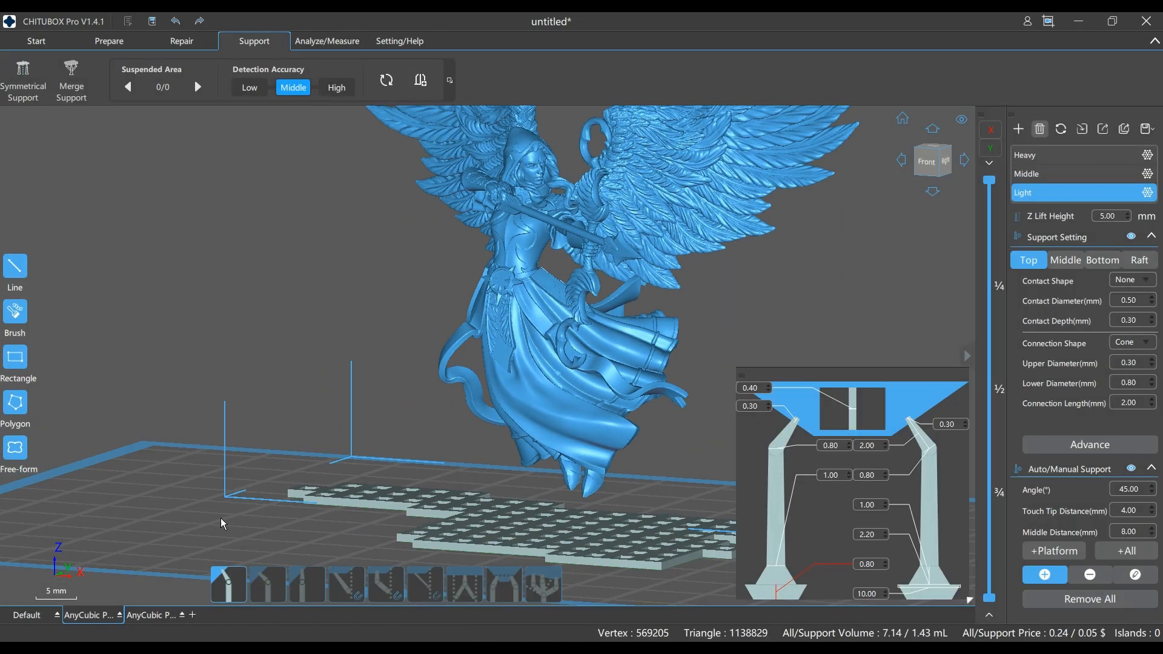
scroll(497, 448, up, 2)
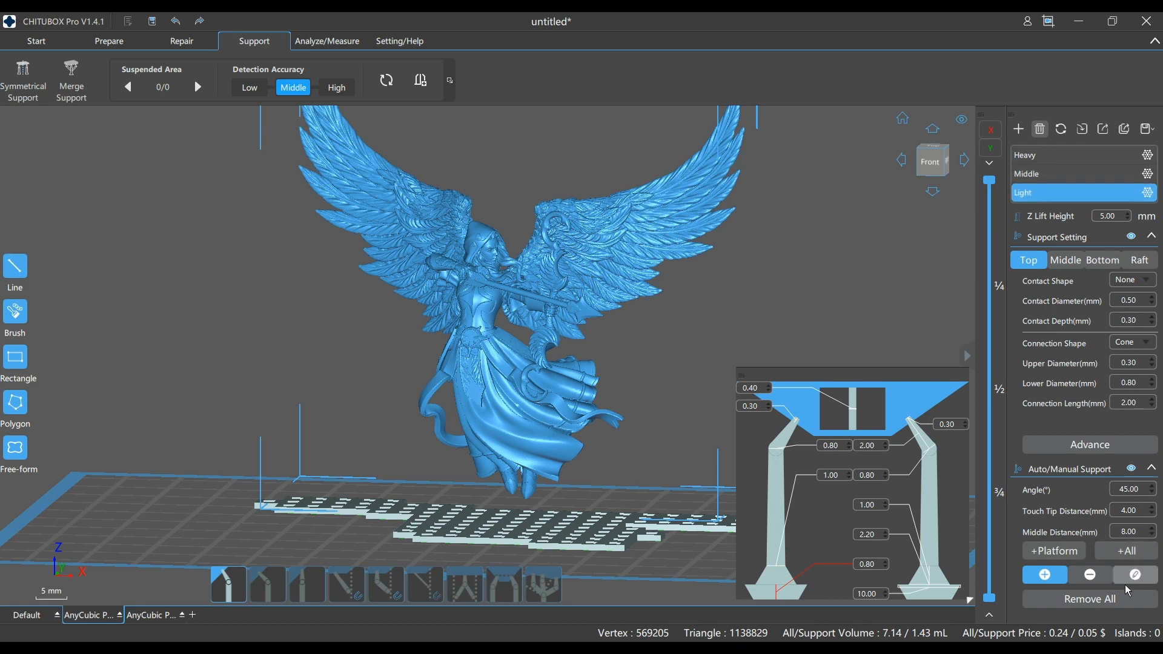
click(1126, 551)
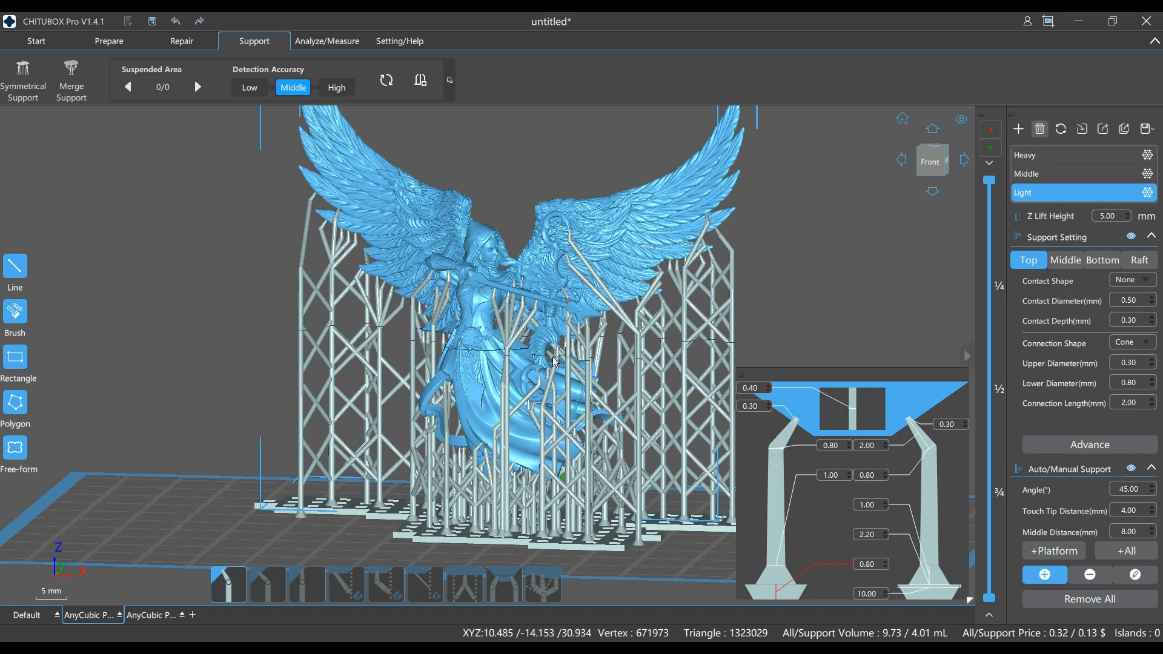
right_drag(585, 357, 672, 380)
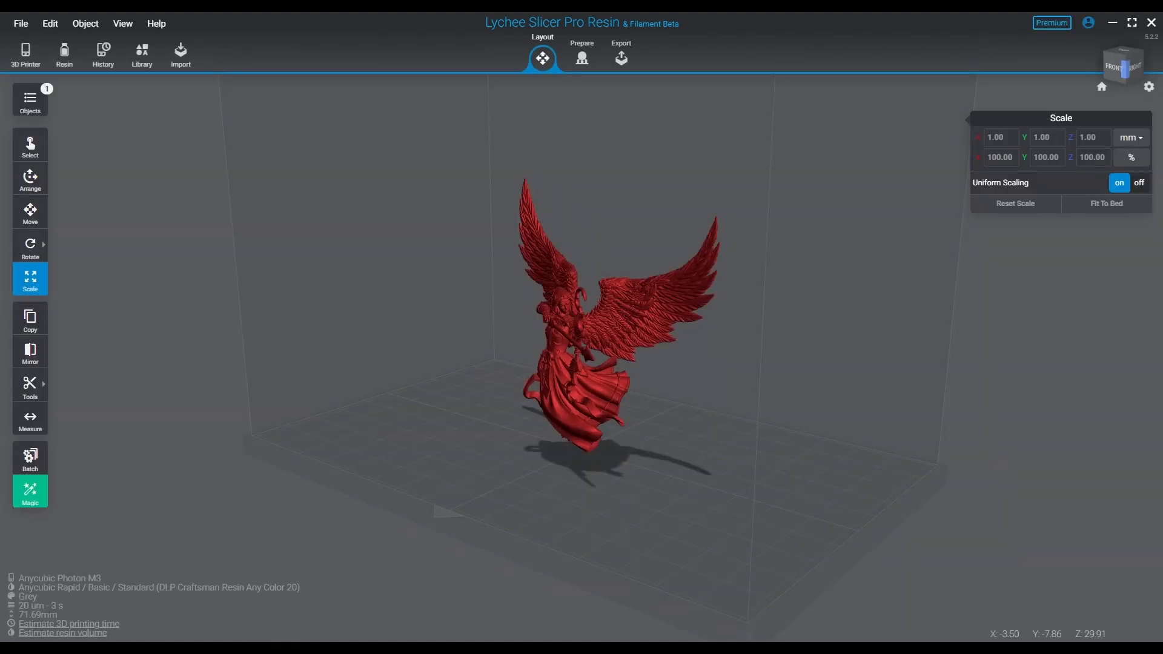
In Lychee Slicer, select the winged figure and repair its holes and structural errors
right_drag(581, 339, 638, 312)
scroll(605, 315, up, 3)
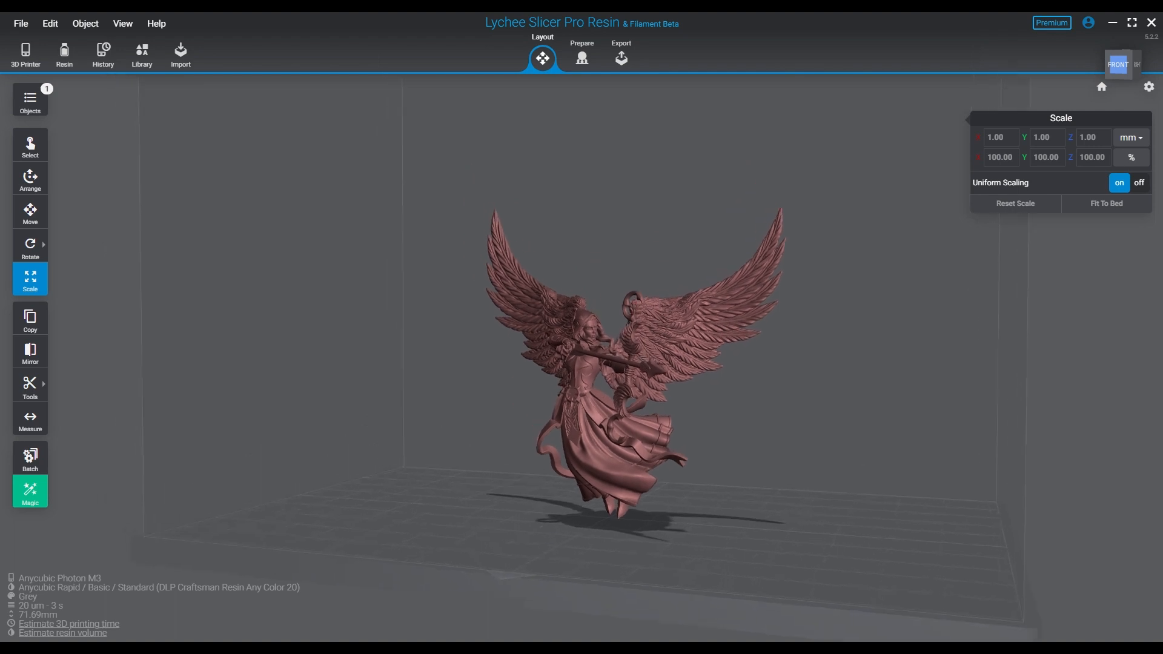
click(614, 278)
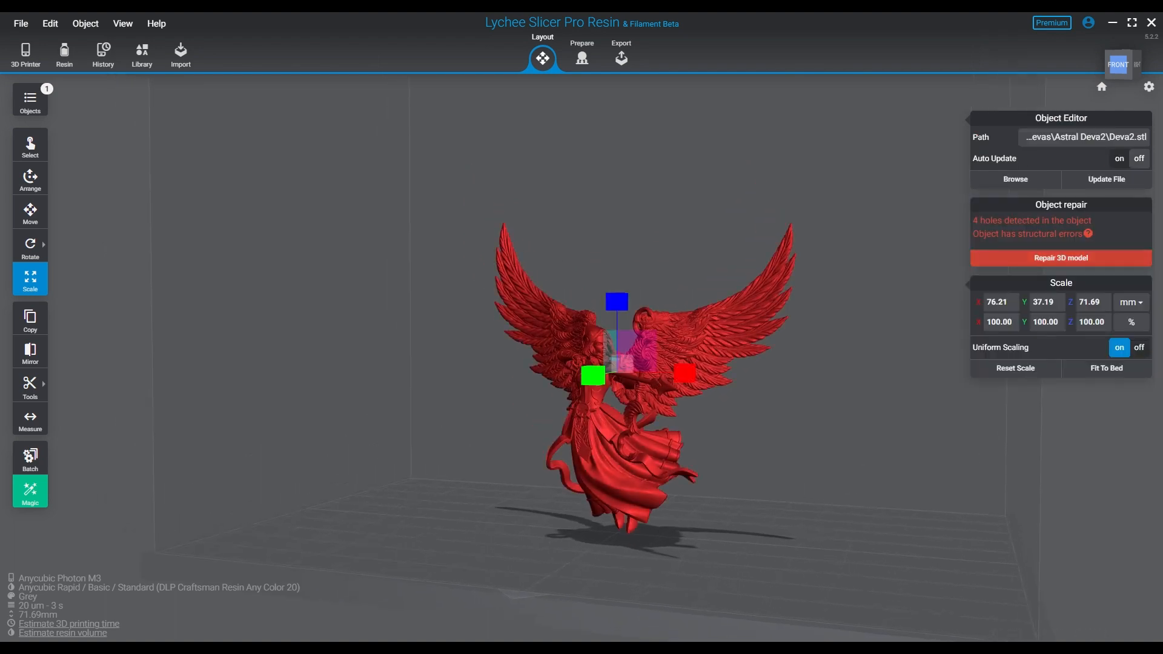
click(1061, 258)
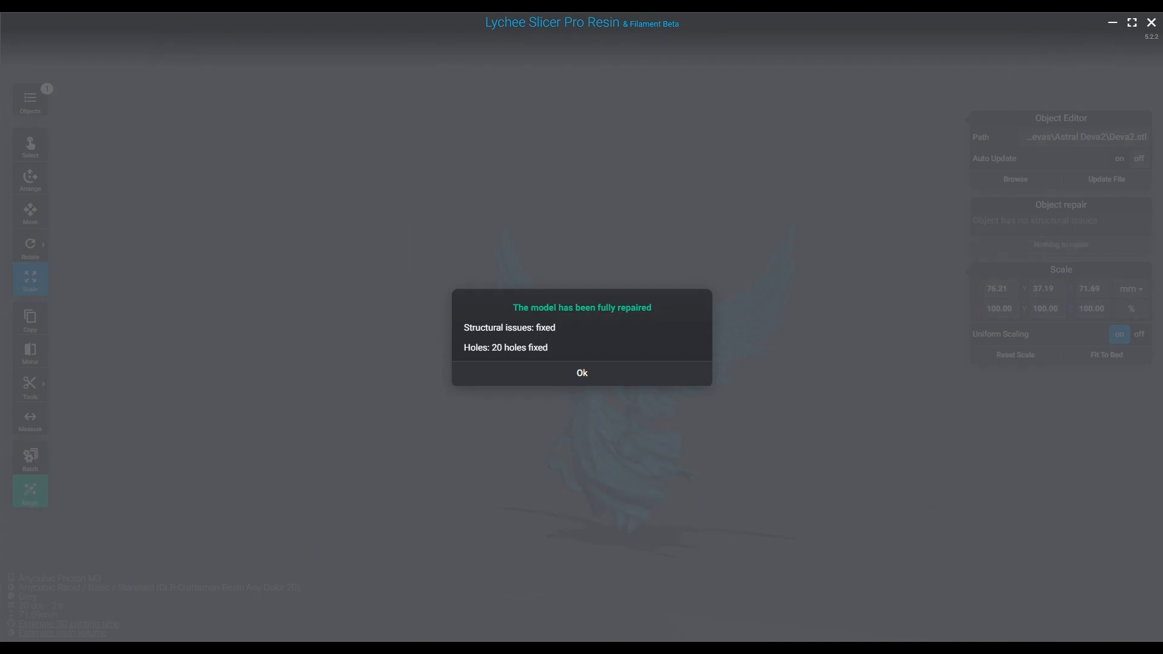
key(Return)
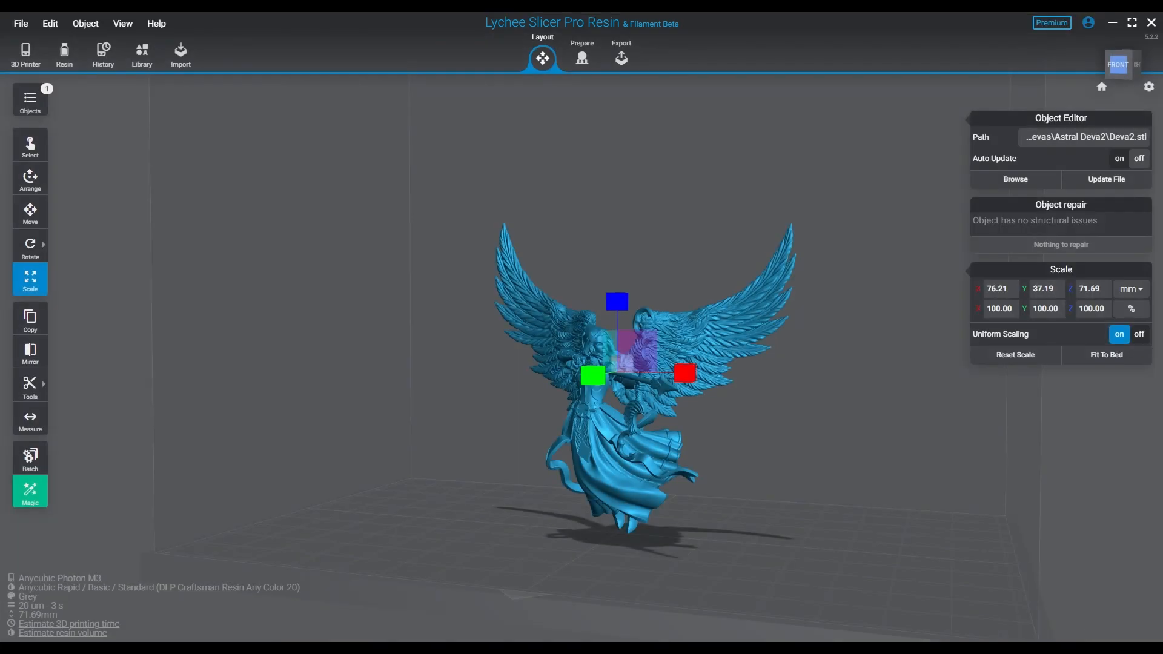
Prepare the repaired figure with the third raft style of the second row, 0.50 mm thick at 100% scale
right_drag(605, 424, 521, 376)
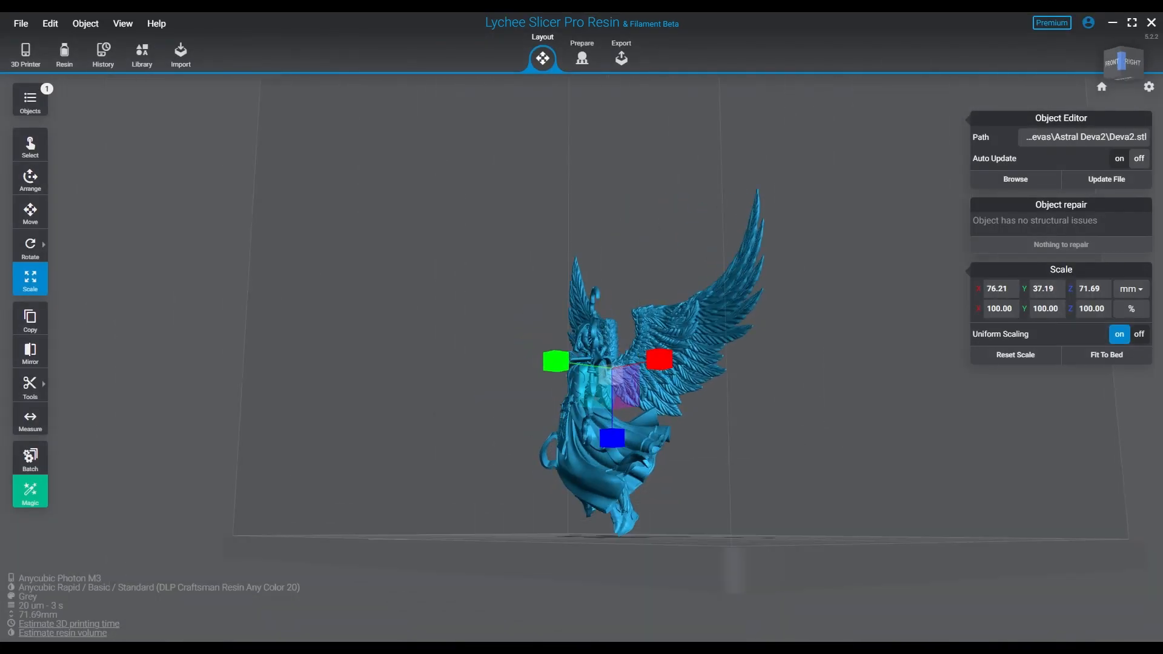
click(582, 57)
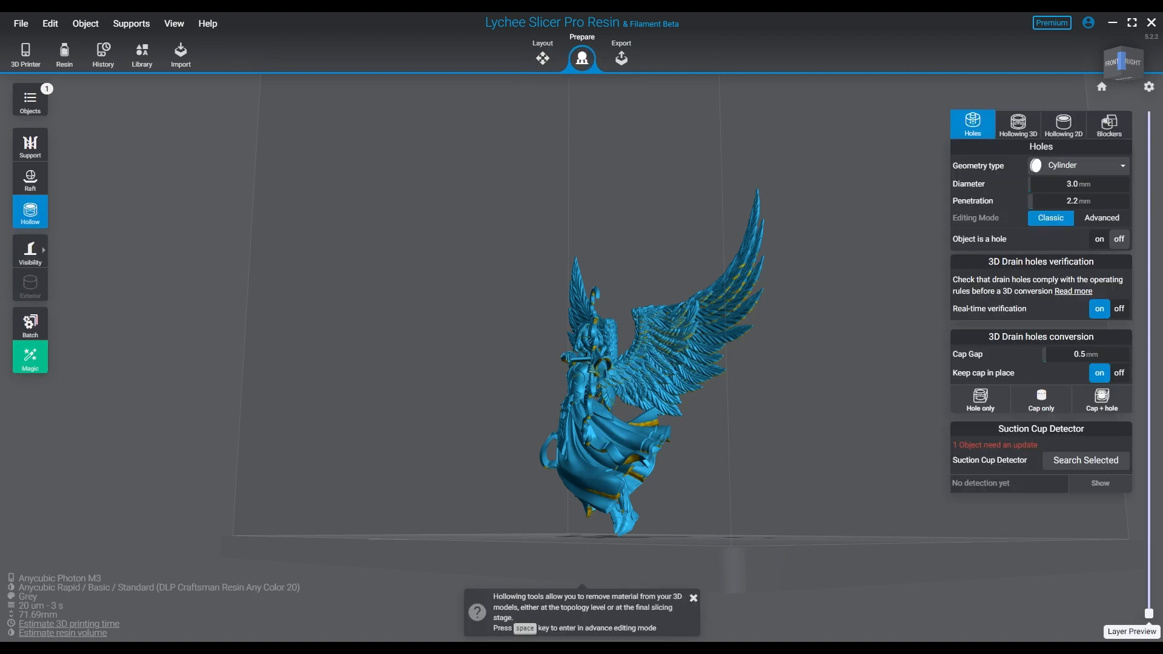
click(363, 242)
click(30, 178)
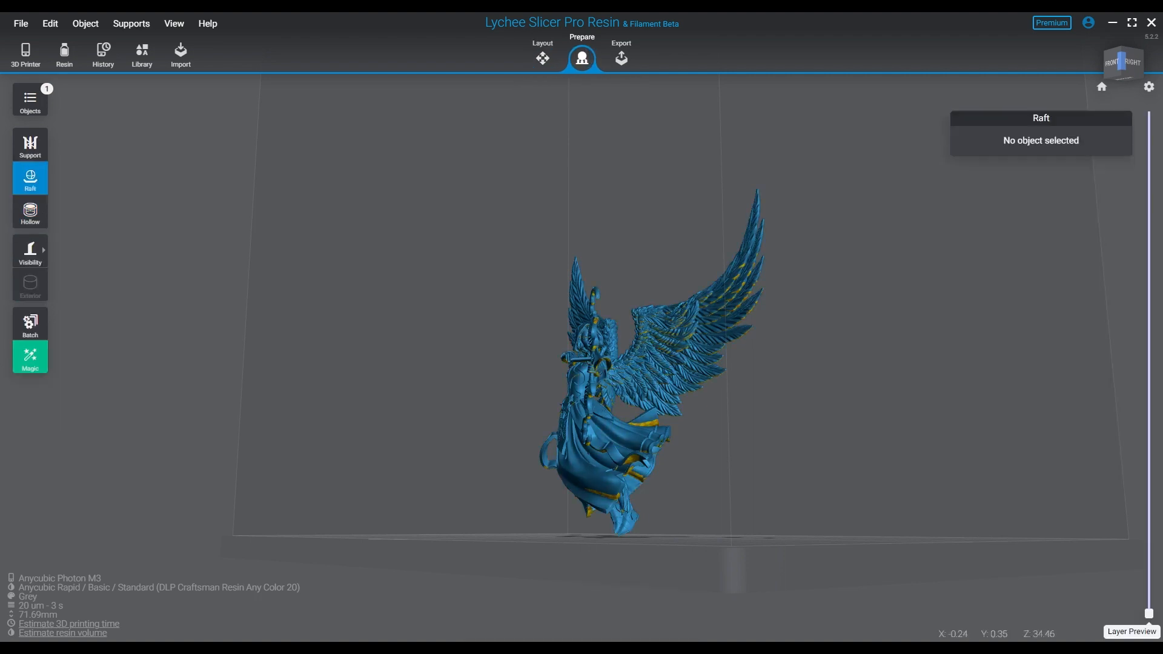
click(635, 358)
click(1041, 181)
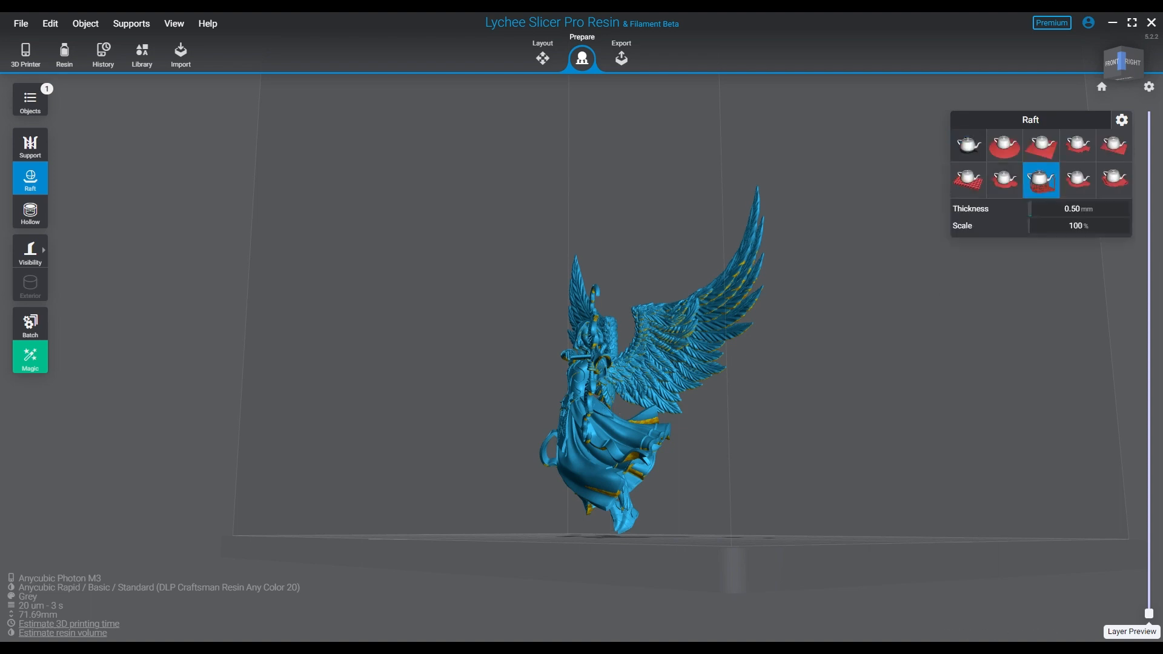
Generate automatic Light supports for the figure at Normal density with a 30 mm ground search
click(31, 145)
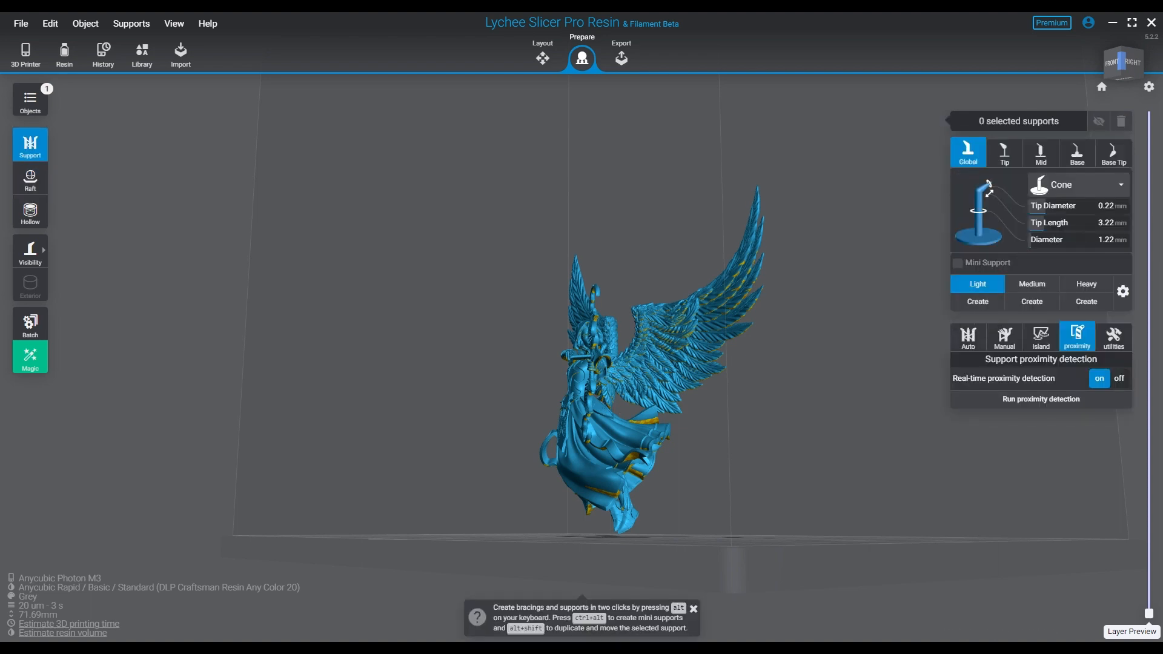
click(968, 337)
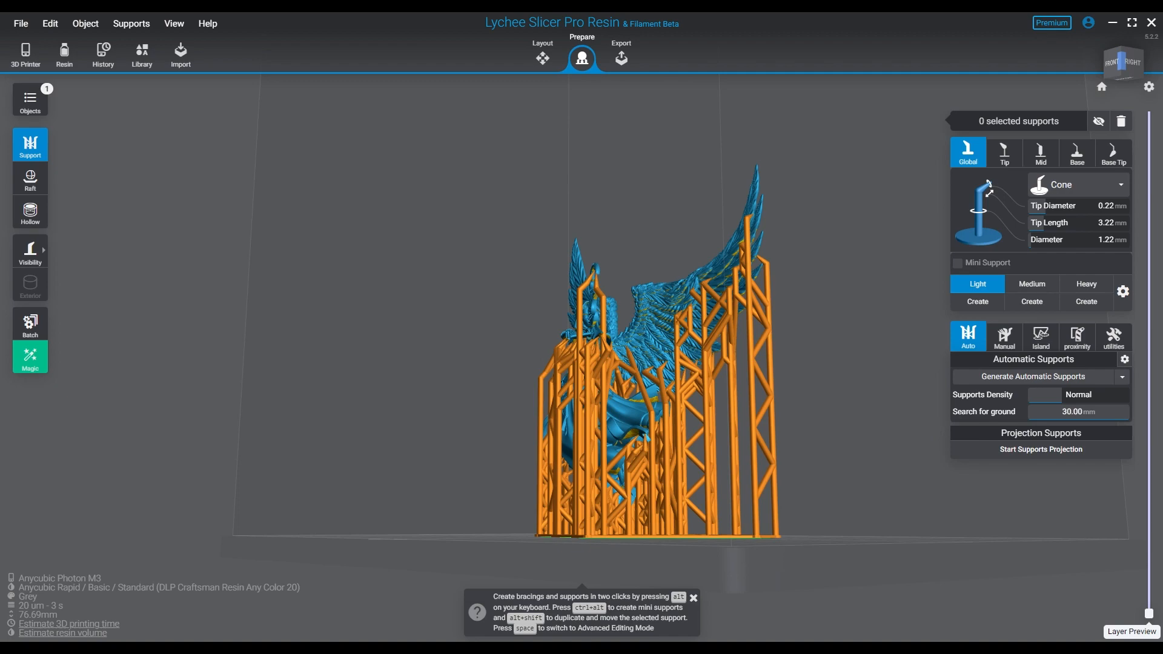
right_drag(679, 422, 763, 451)
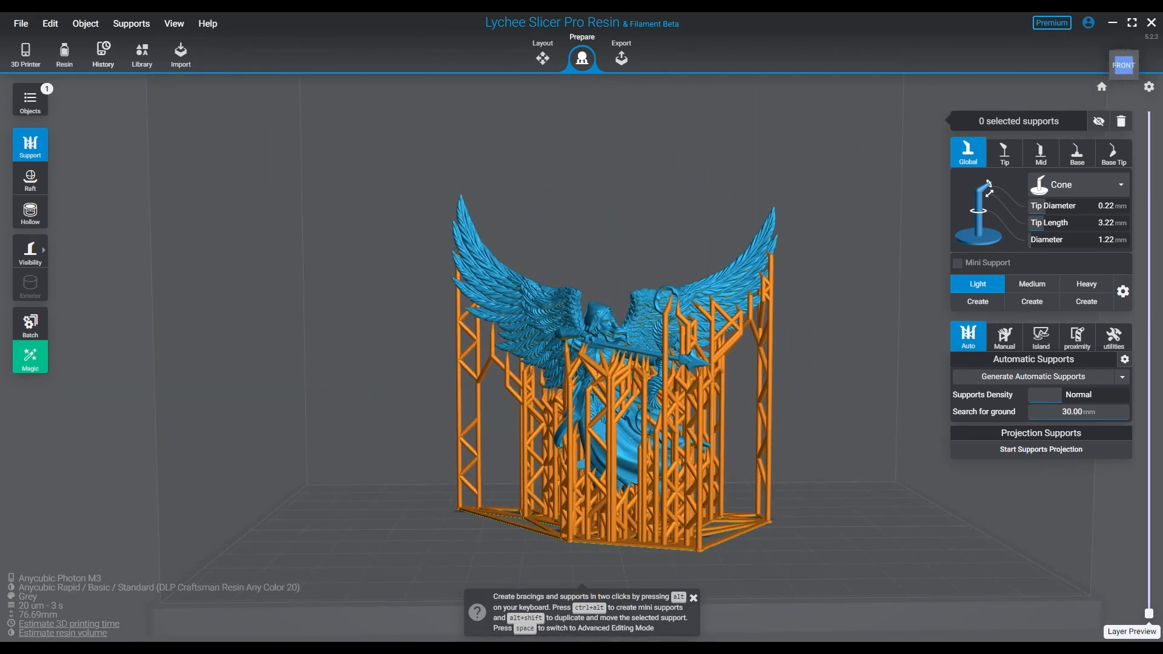
Switch to Voxeldance Tango and shift the winged figure along the X axis to an absolute X of about 26.06
click(20, 23)
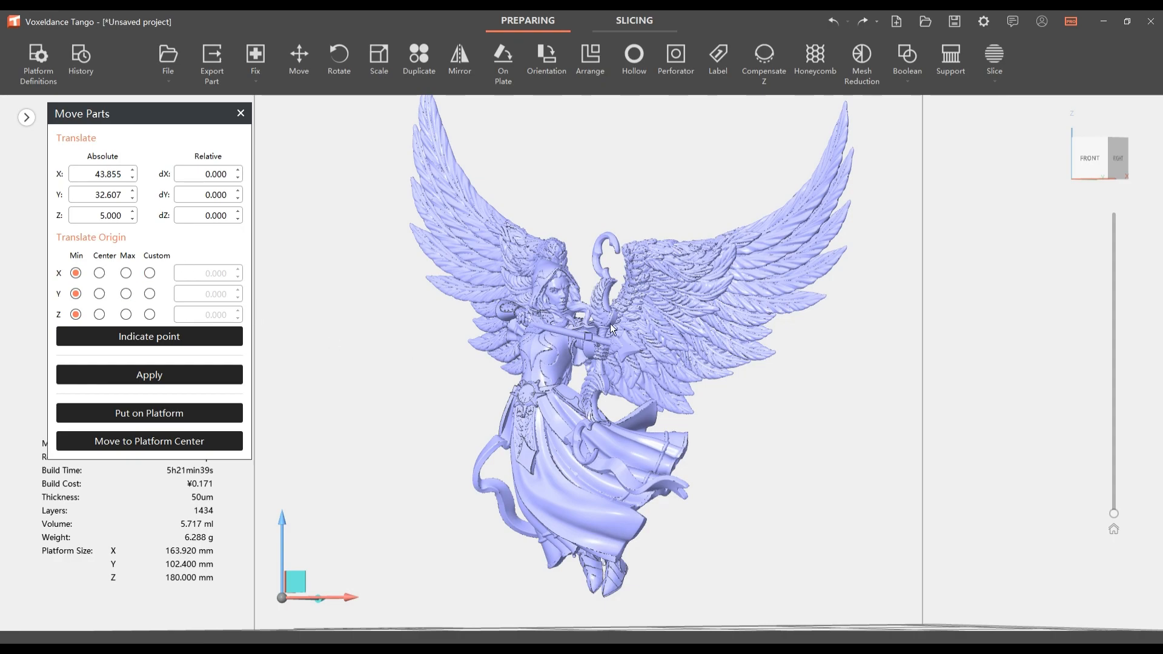
right_drag(706, 426, 663, 424)
scroll(594, 489, down, 4)
click(740, 525)
middle_drag(700, 499, 671, 406)
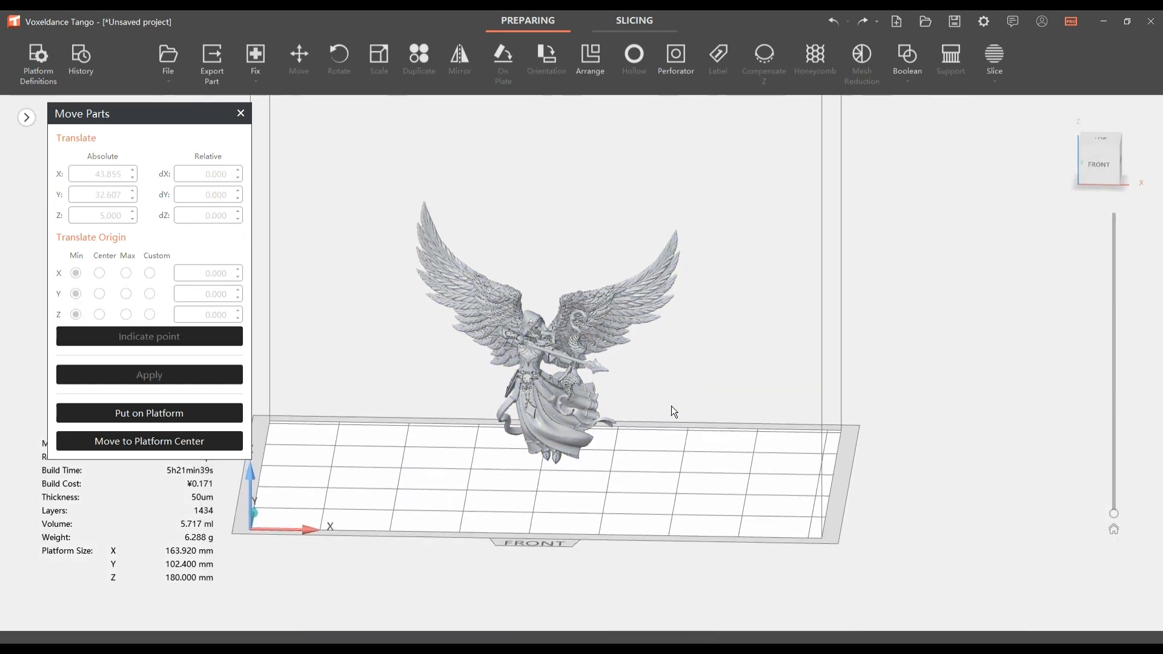
right_drag(671, 405, 545, 454)
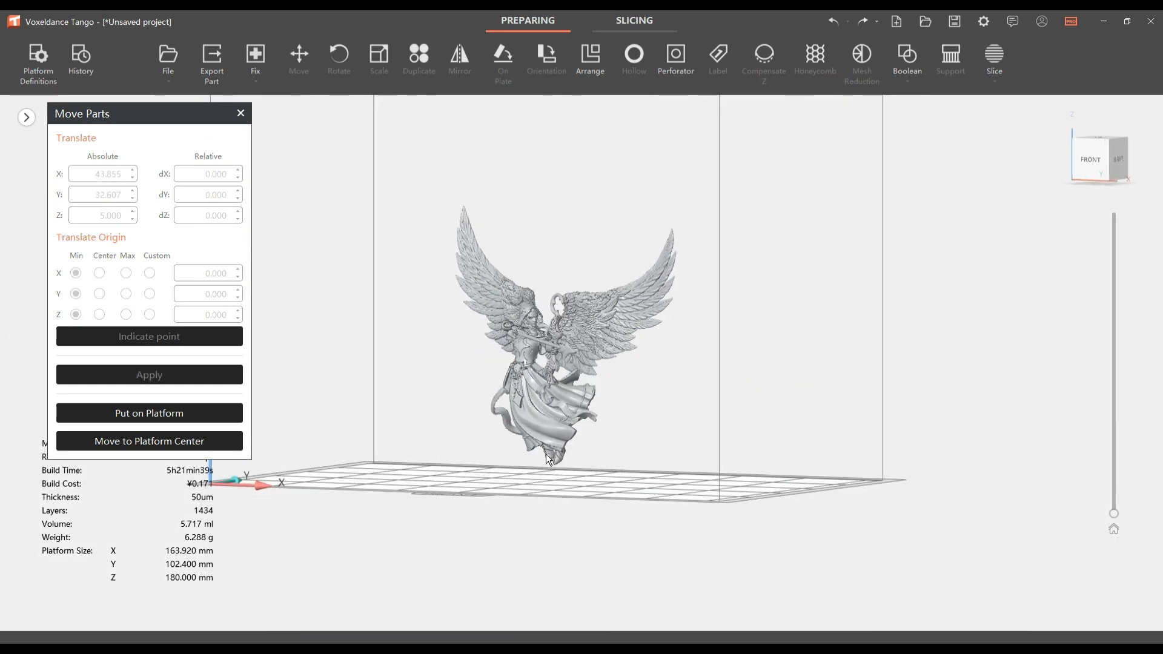
middle_drag(546, 455, 607, 518)
click(593, 498)
right_drag(593, 497, 612, 521)
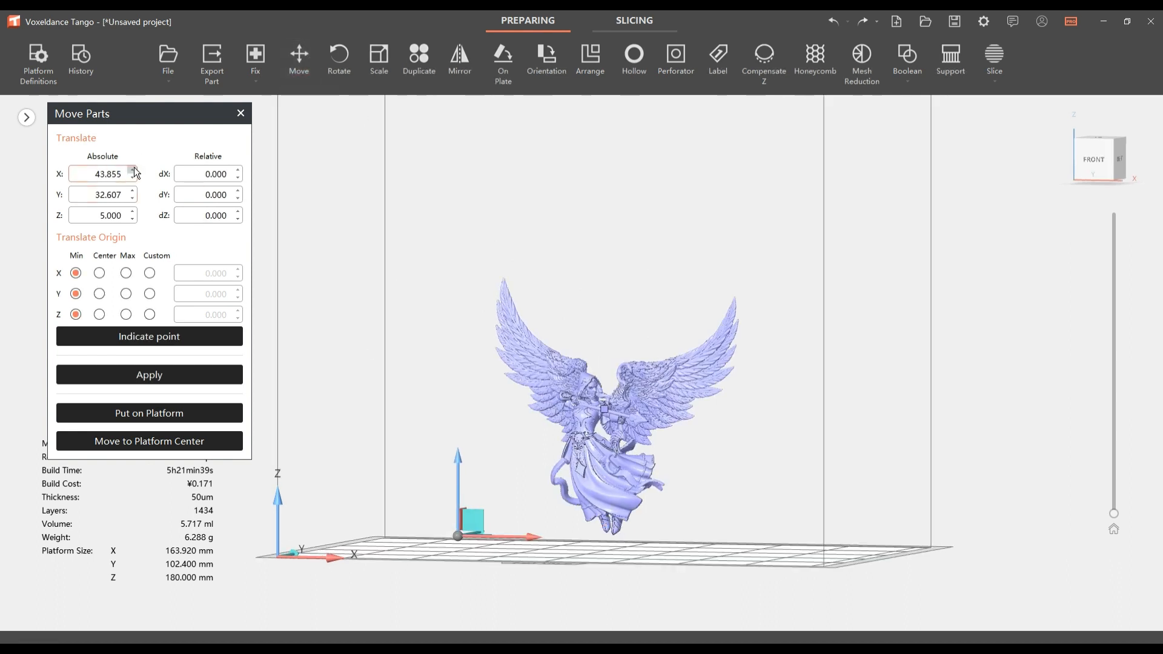
right_drag(405, 375, 446, 417)
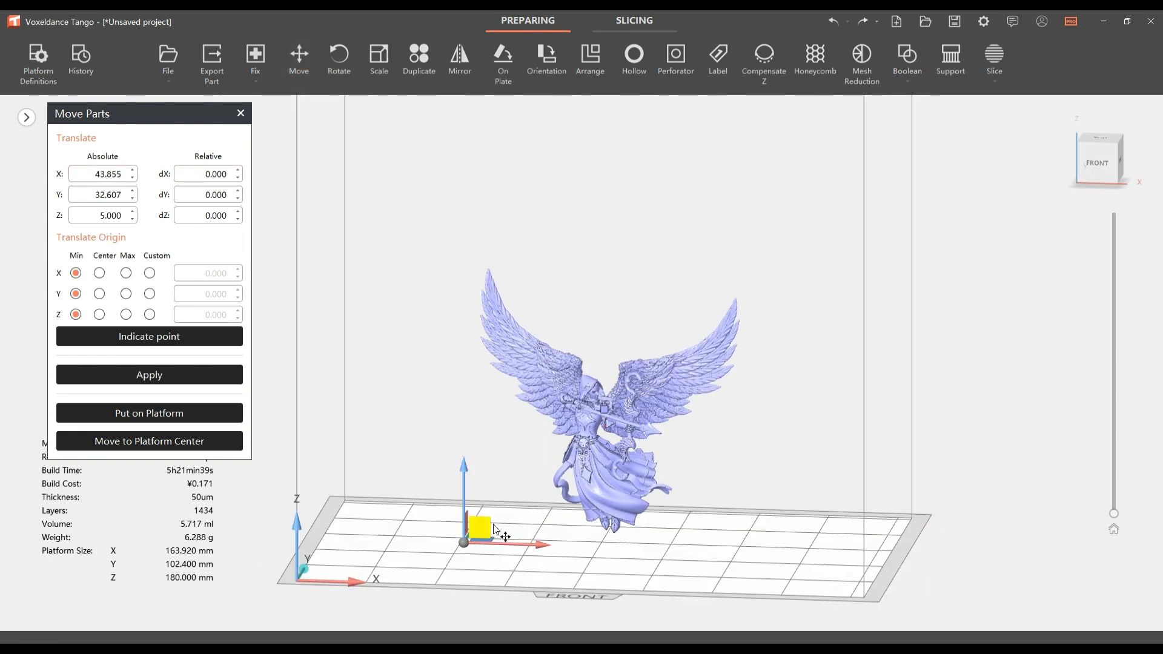
drag(533, 545, 416, 524)
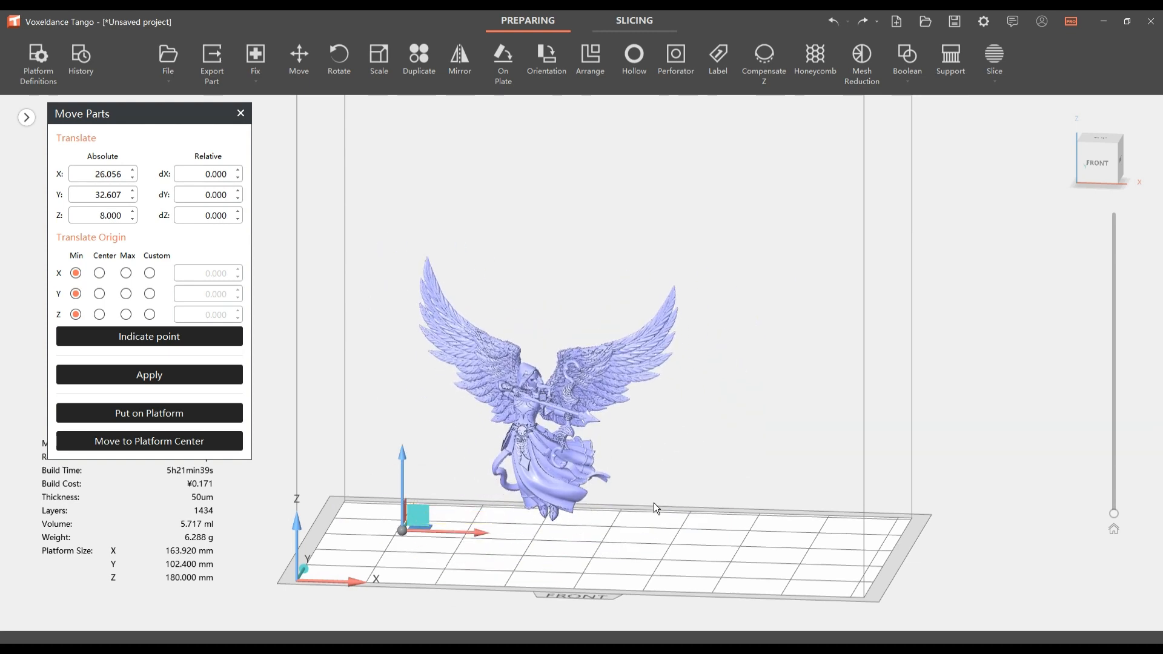
Raise the figure above the build plate to Z 23.1 and move it along the Y axis to about 13.01
right_drag(657, 509, 623, 519)
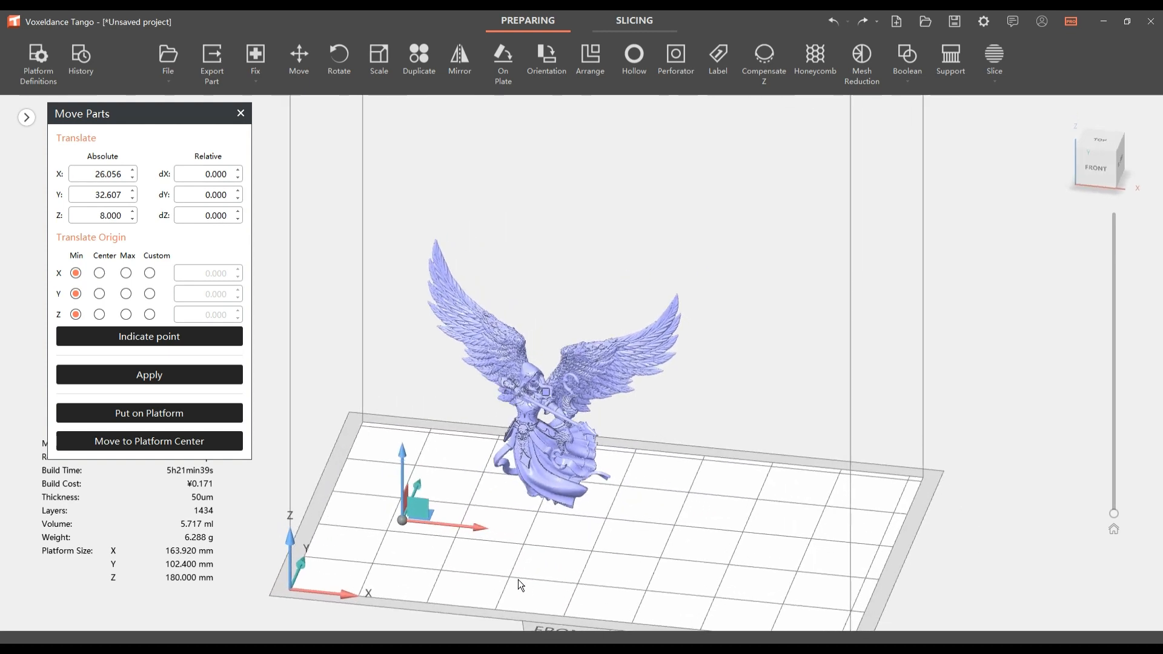
drag(403, 476, 397, 597)
right_drag(684, 531, 724, 517)
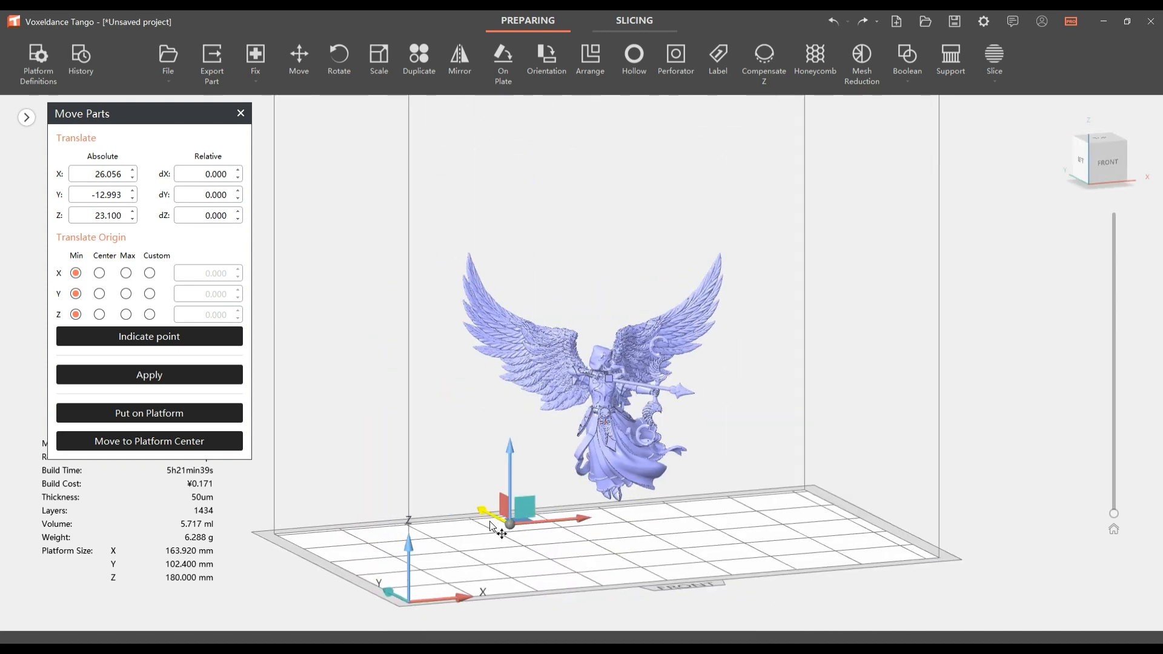
drag(493, 528, 421, 503)
right_drag(718, 517, 599, 572)
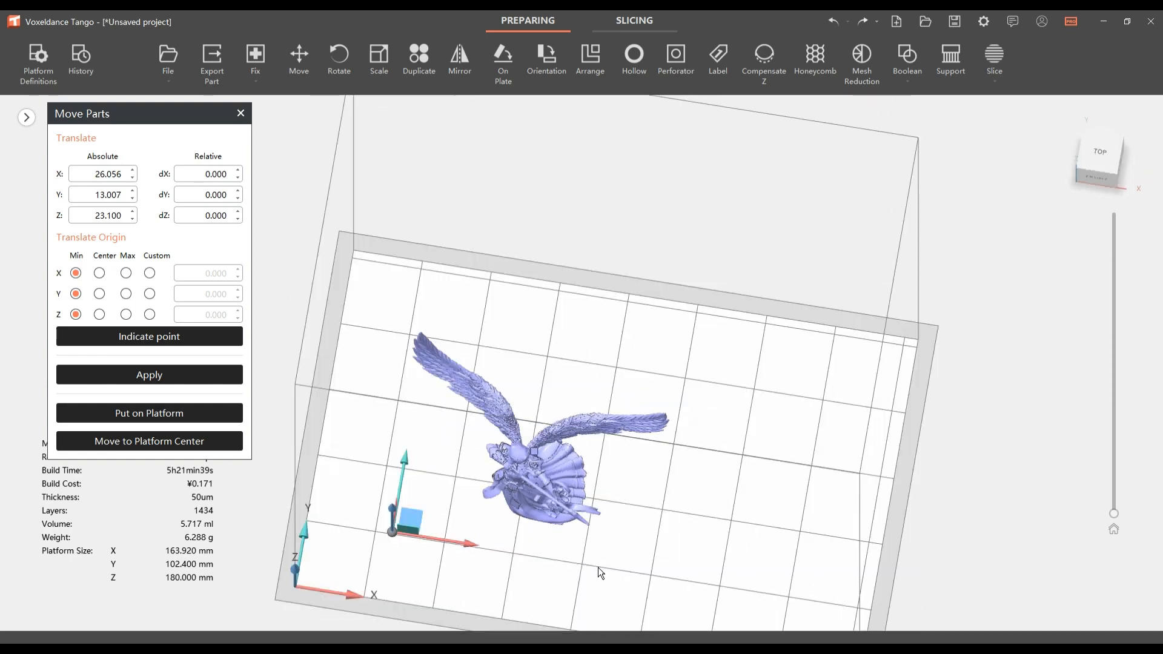
Put the figure down on the platform and shift it 24.8 mm along the Y axis
click(130, 412)
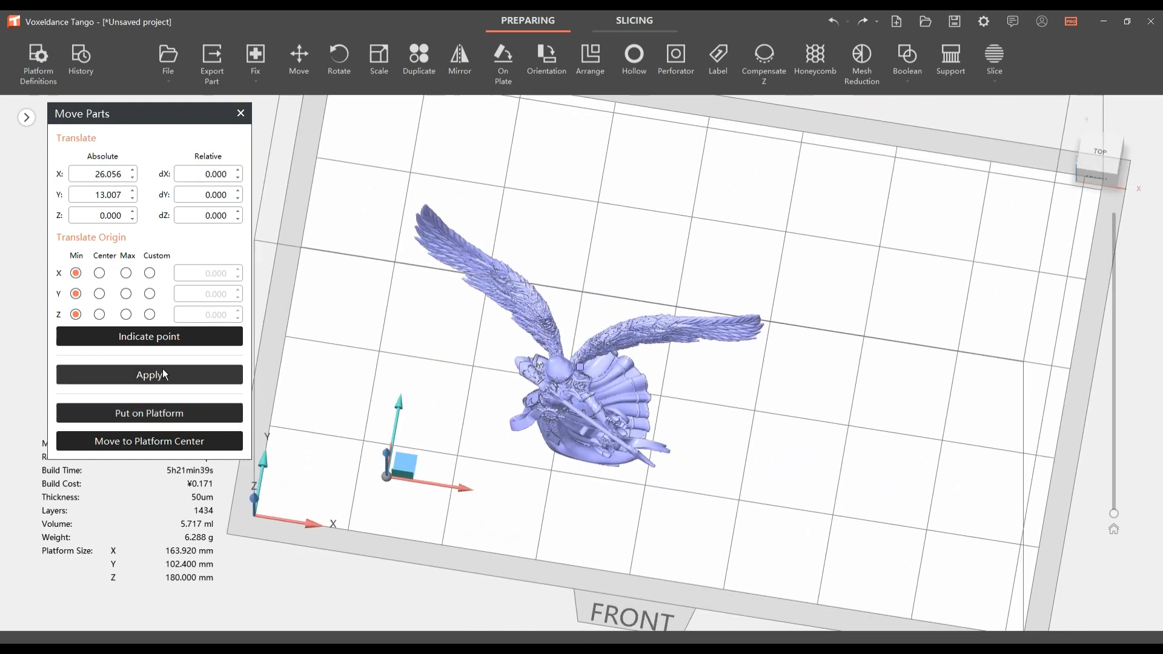
mouse_move(682, 506)
right_down()
mouse_move(703, 453)
mouse_move(680, 454)
mouse_move(695, 473)
mouse_move(600, 496)
mouse_move(691, 493)
mouse_move(670, 499)
right_up()
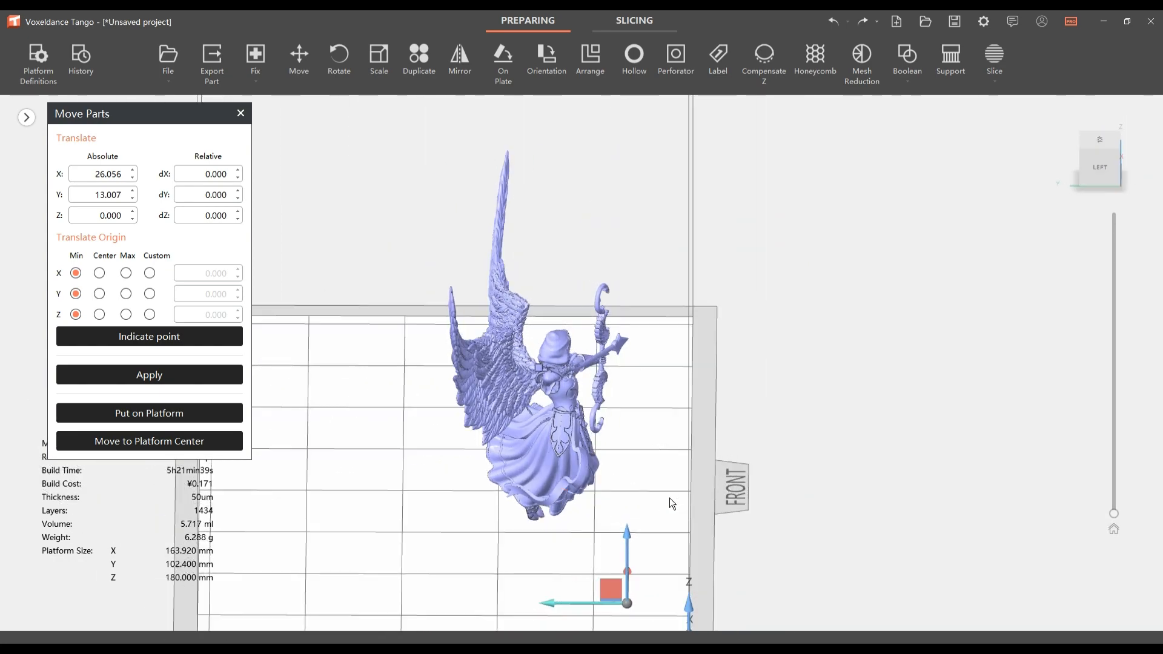
middle_drag(670, 499, 654, 430)
drag(585, 517, 459, 495)
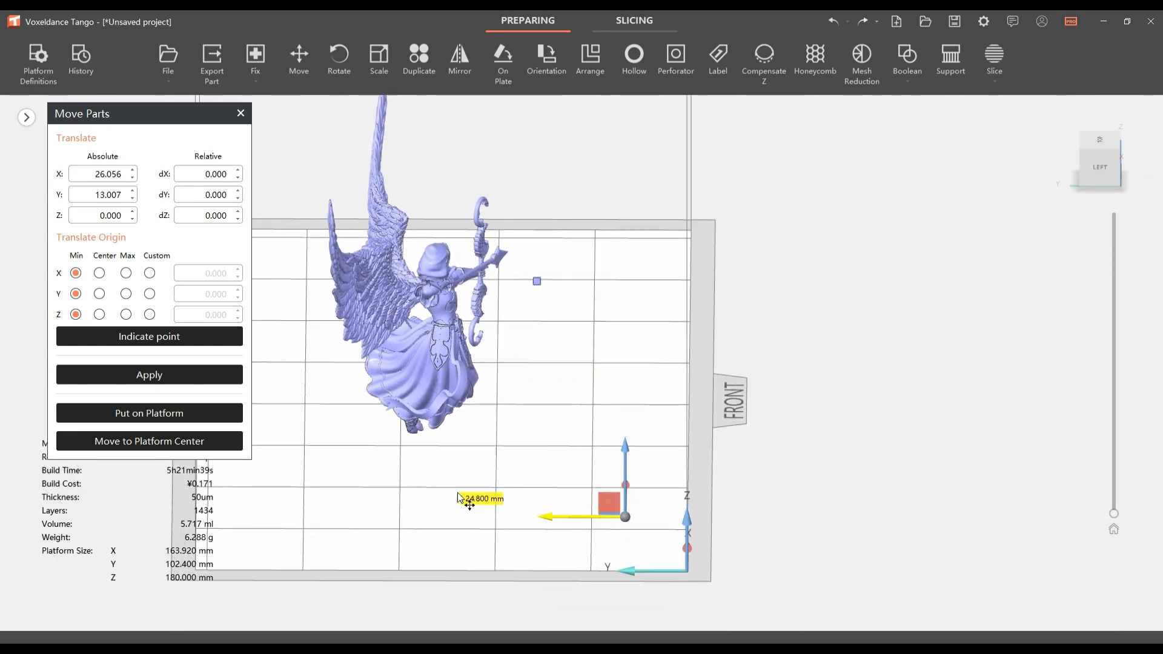
right_drag(566, 484, 483, 454)
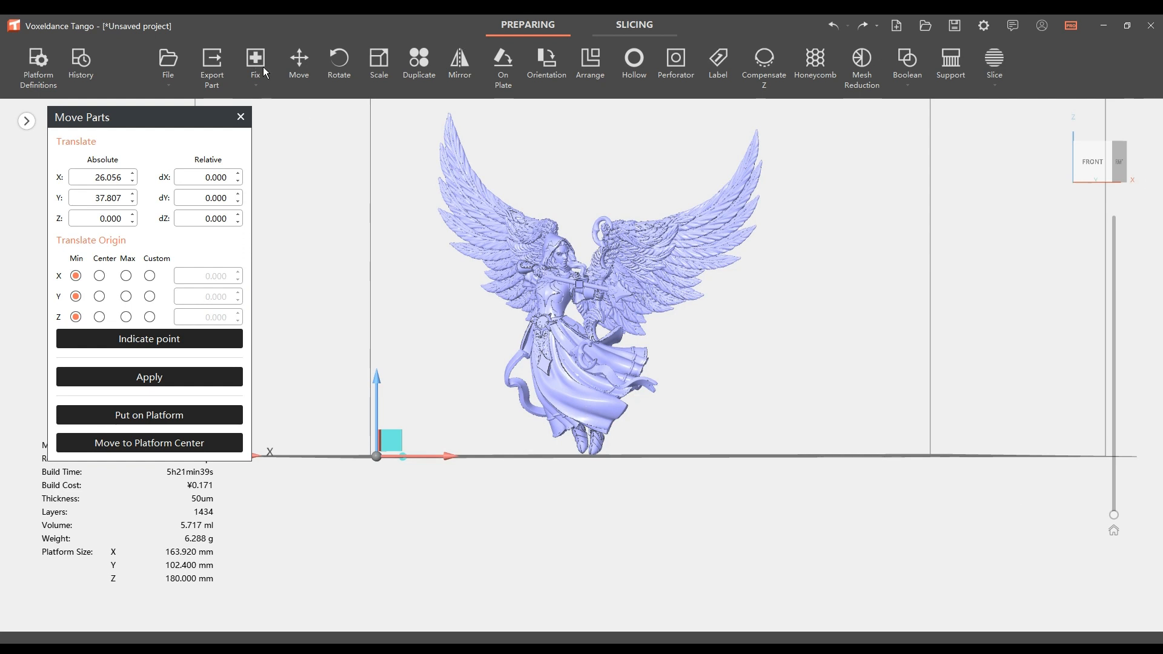
Scale the figure uniformly to 117% with the preview enabled
click(380, 68)
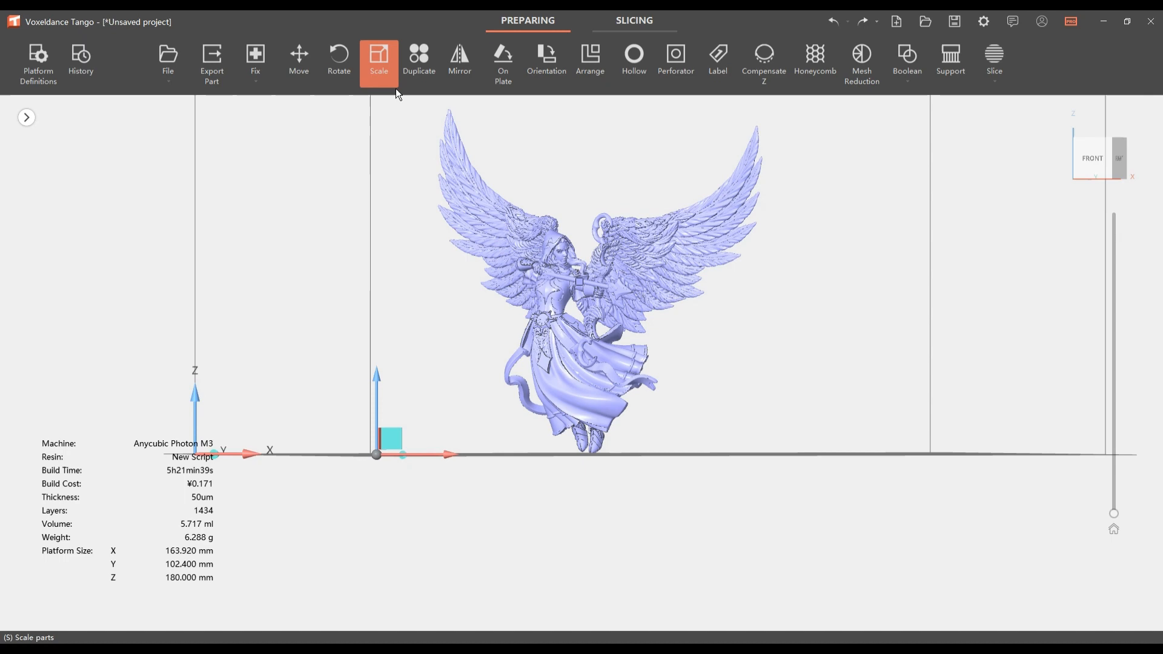
right_drag(703, 315, 729, 356)
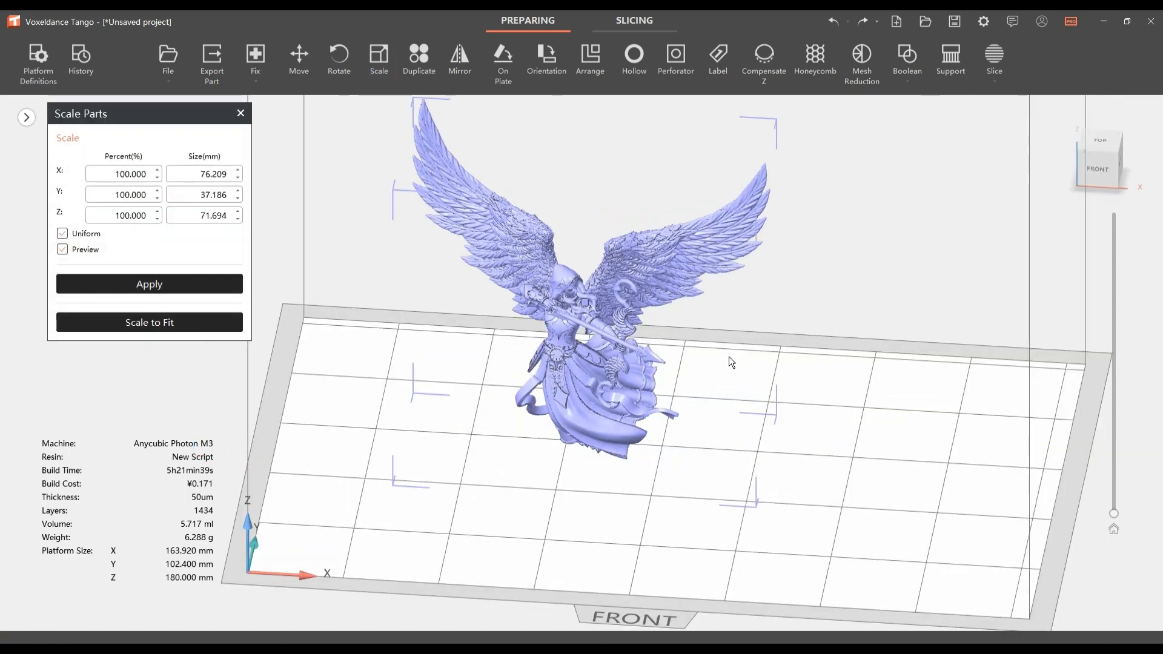
middle_drag(729, 356, 732, 446)
right_drag(732, 446, 492, 416)
right_drag(586, 386, 530, 393)
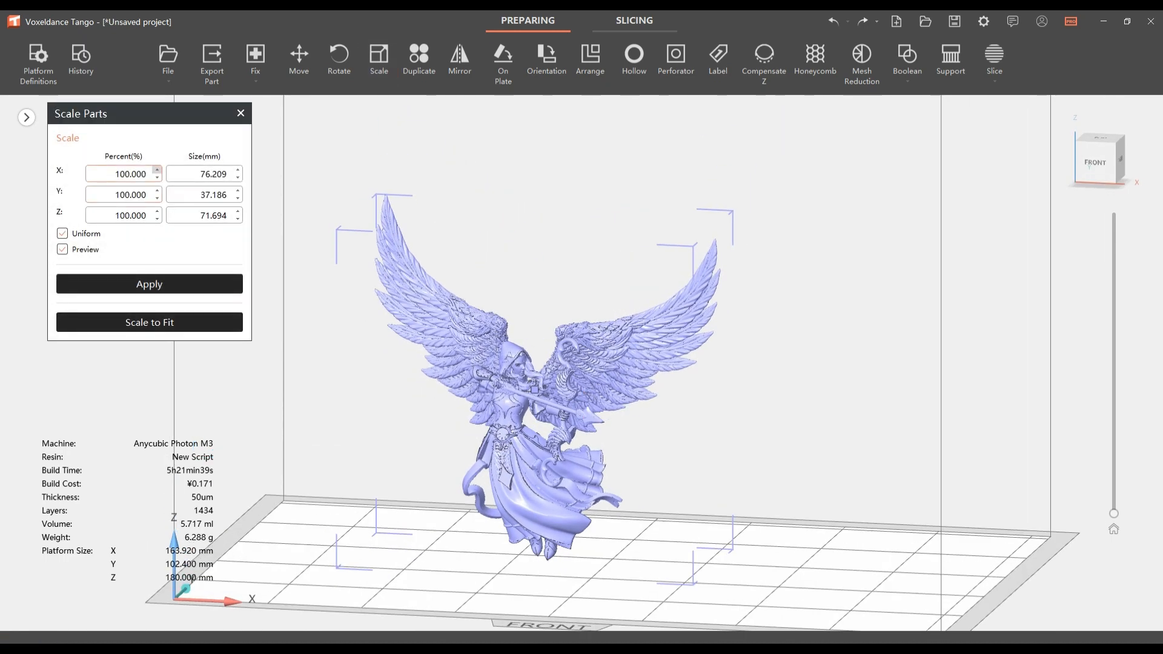
click(157, 170)
click(156, 170)
click(157, 170)
click(157, 170)
click(157, 170)
click(157, 171)
click(156, 170)
click(157, 170)
click(157, 171)
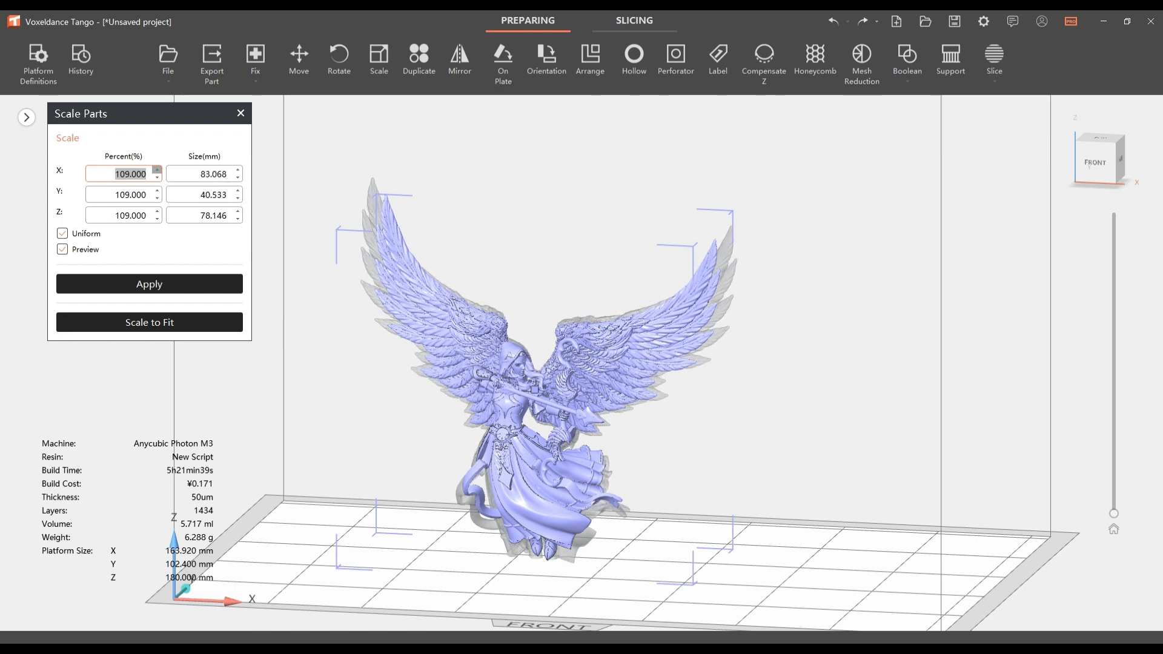
click(157, 170)
click(156, 170)
click(157, 171)
click(157, 170)
click(157, 176)
click(157, 177)
click(157, 177)
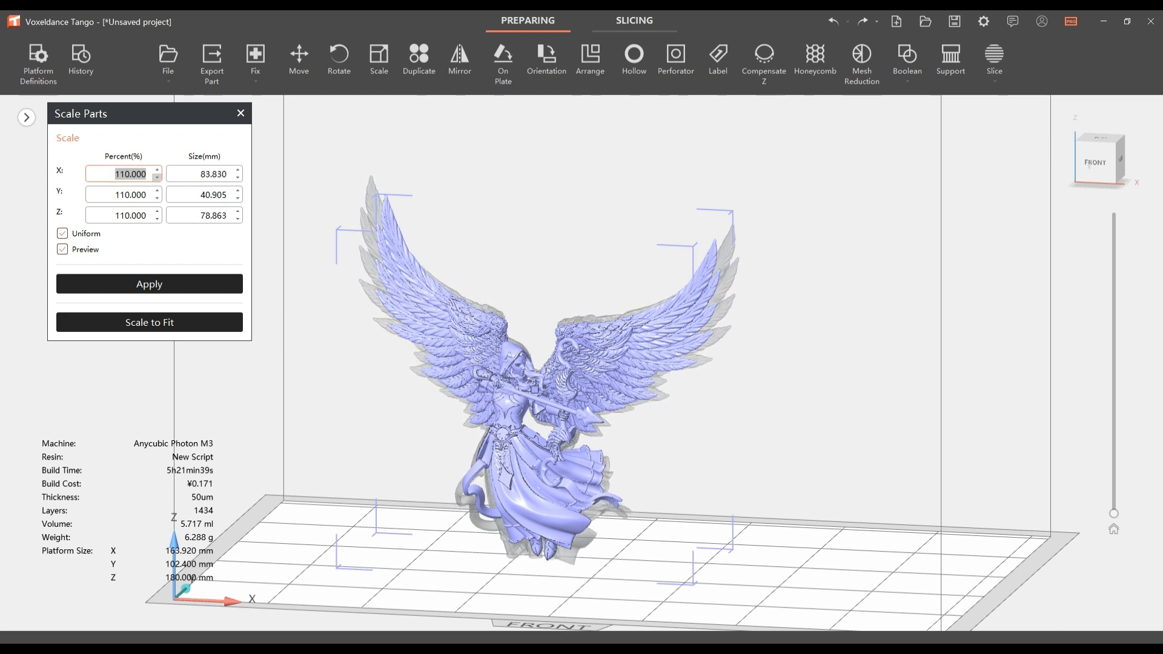
click(157, 170)
click(157, 170)
click(157, 170)
click(157, 170)
click(157, 170)
click(156, 170)
click(157, 170)
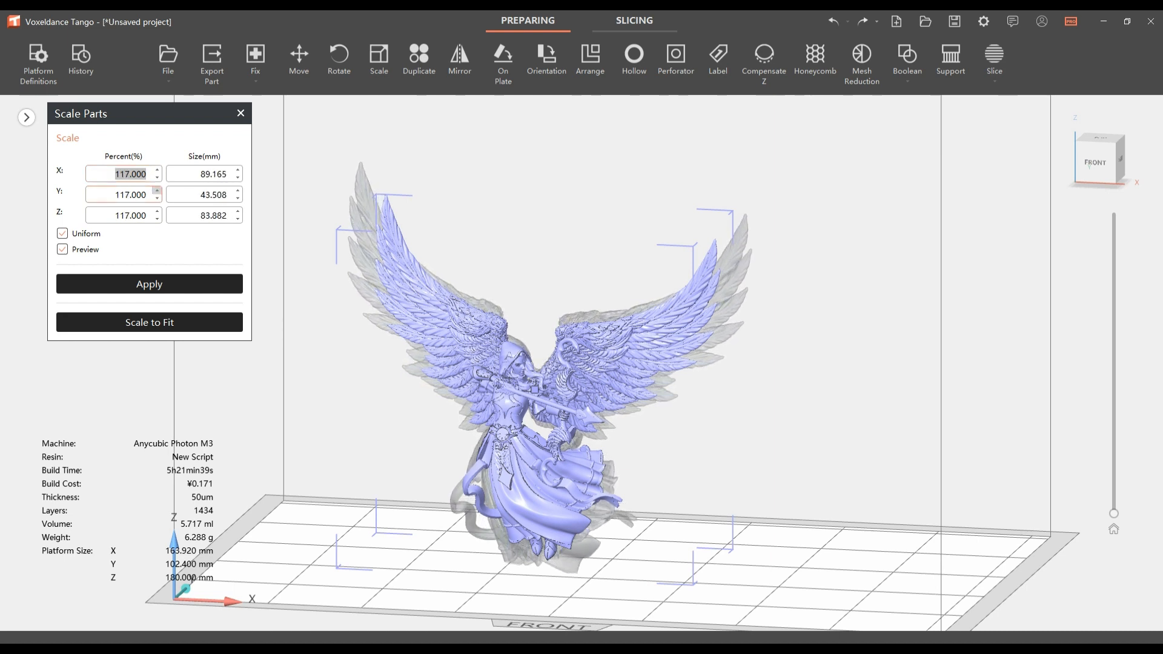
click(149, 284)
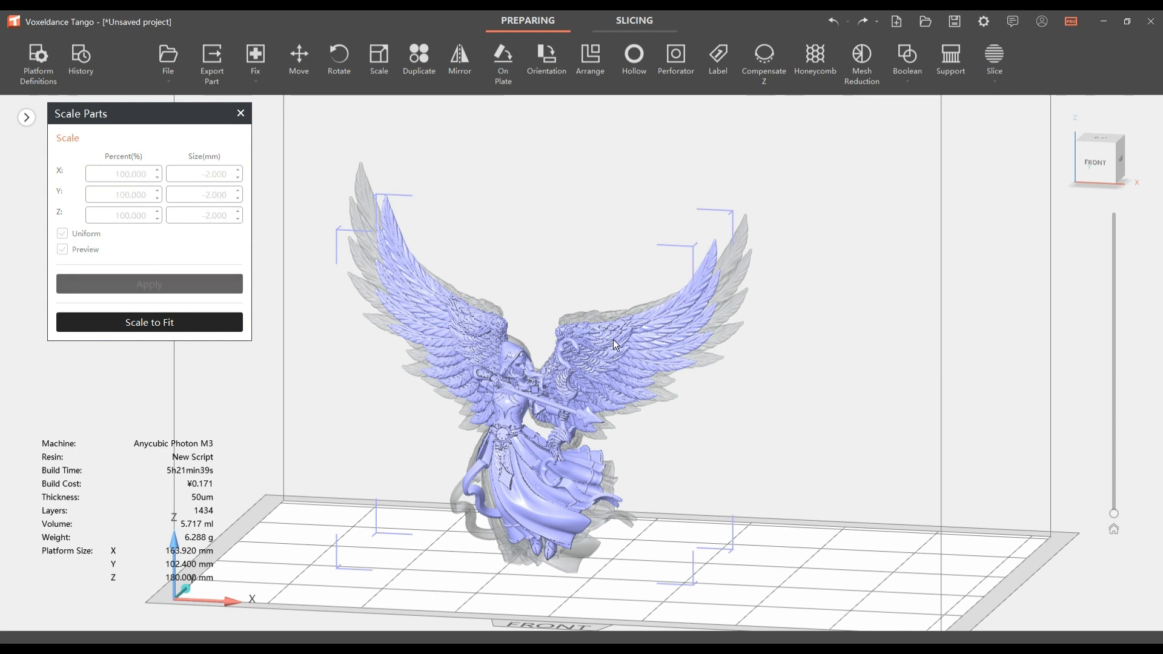
Reselect the figure and enlarge it to the maximum size that fits the build volume
mouse_move(719, 397)
right_down()
mouse_move(662, 401)
mouse_move(711, 401)
right_up()
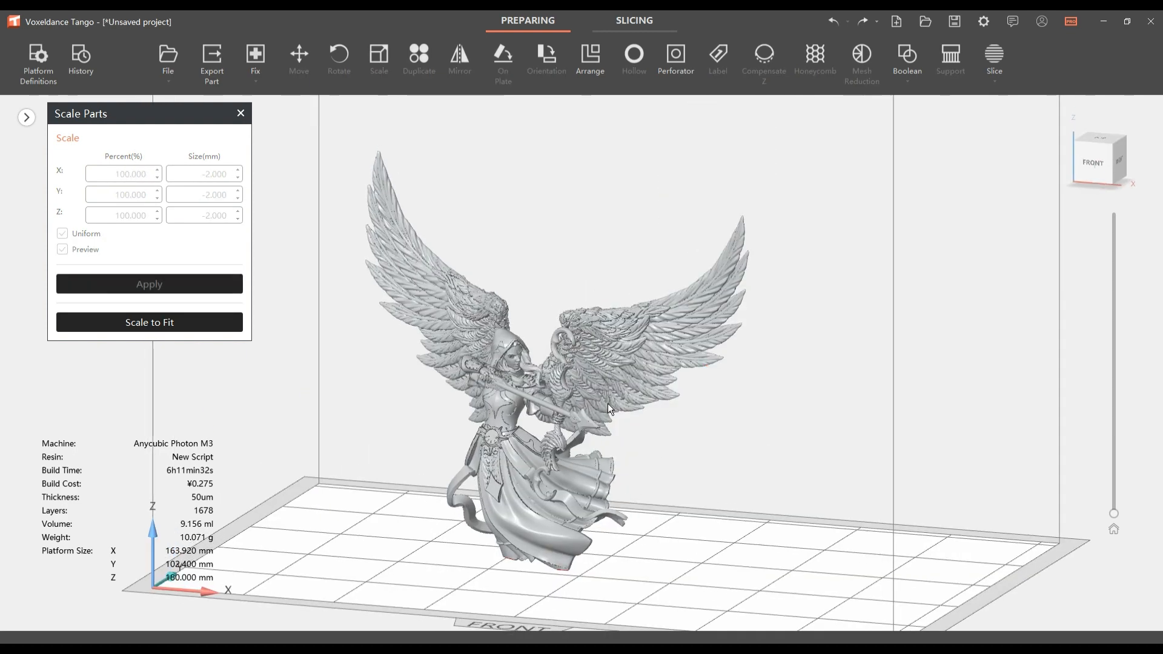
click(580, 402)
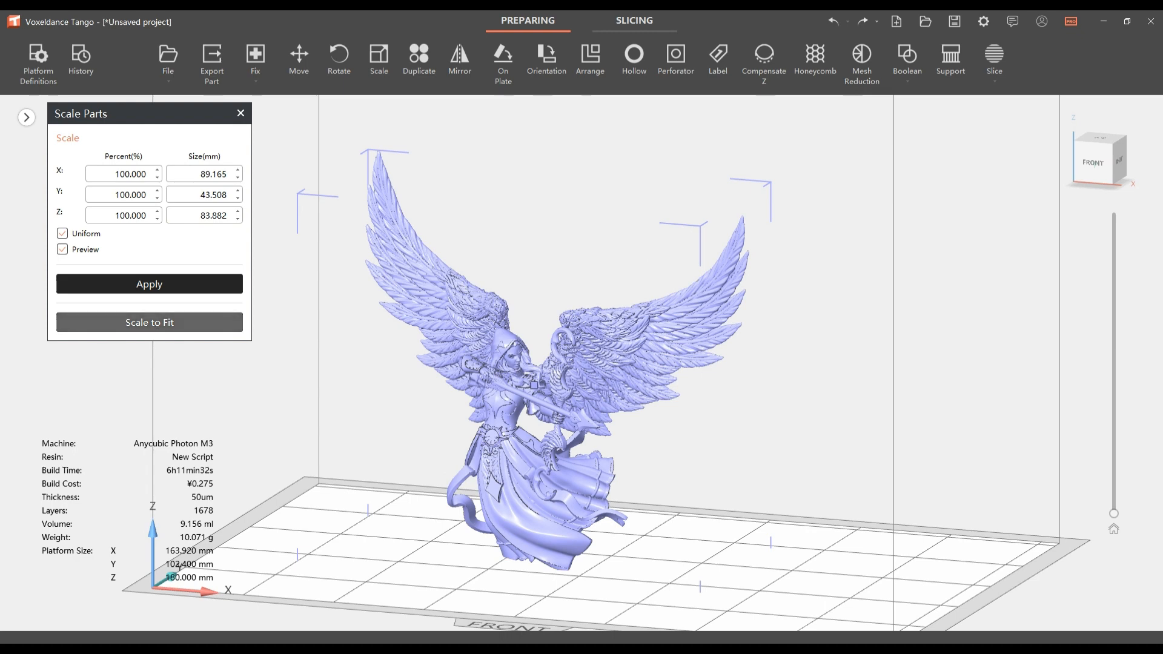
click(149, 322)
scroll(467, 357, down, 5)
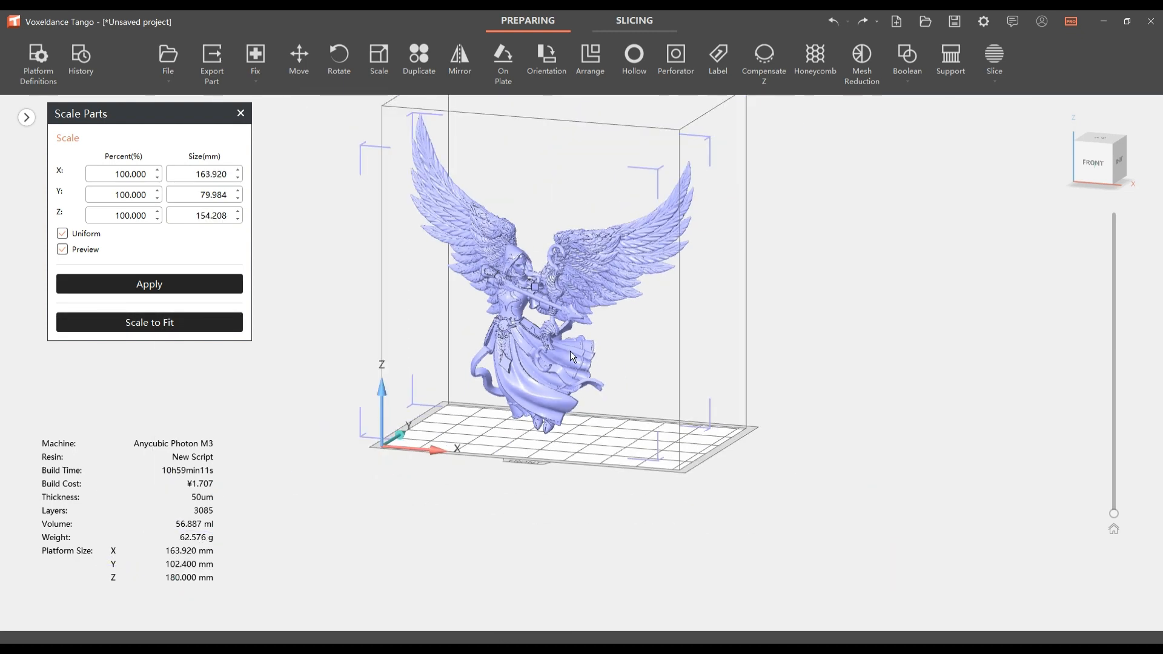
click(150, 284)
Undo the scale-to-fit and the uniform scaling of the figure
click(687, 401)
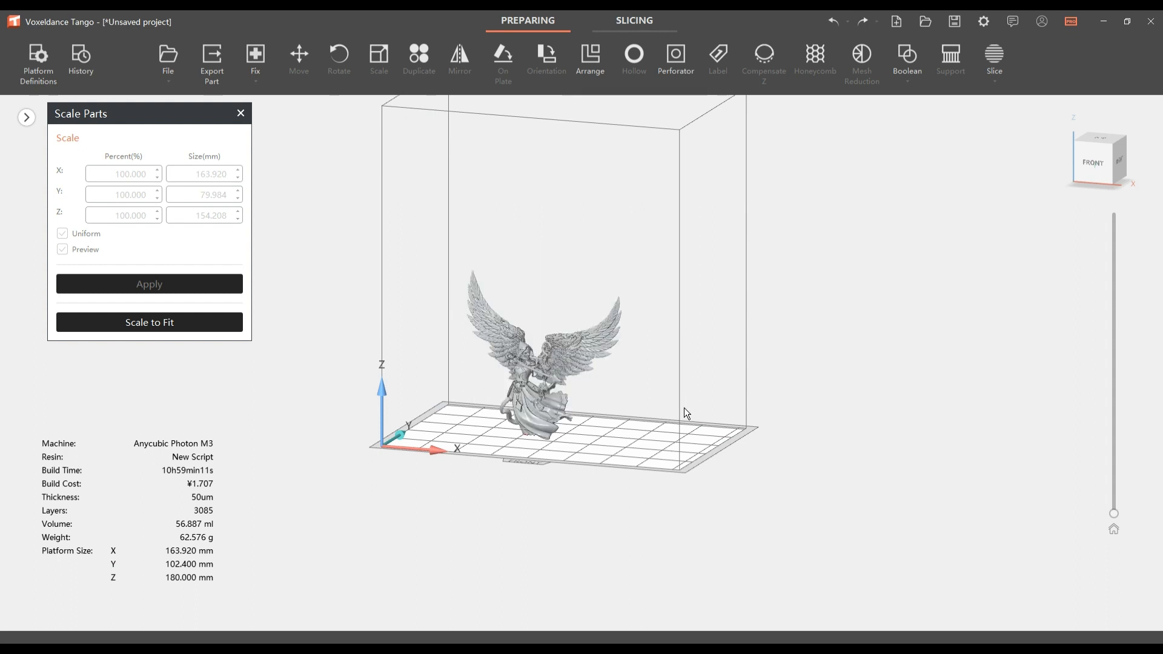
key(ctrl+z)
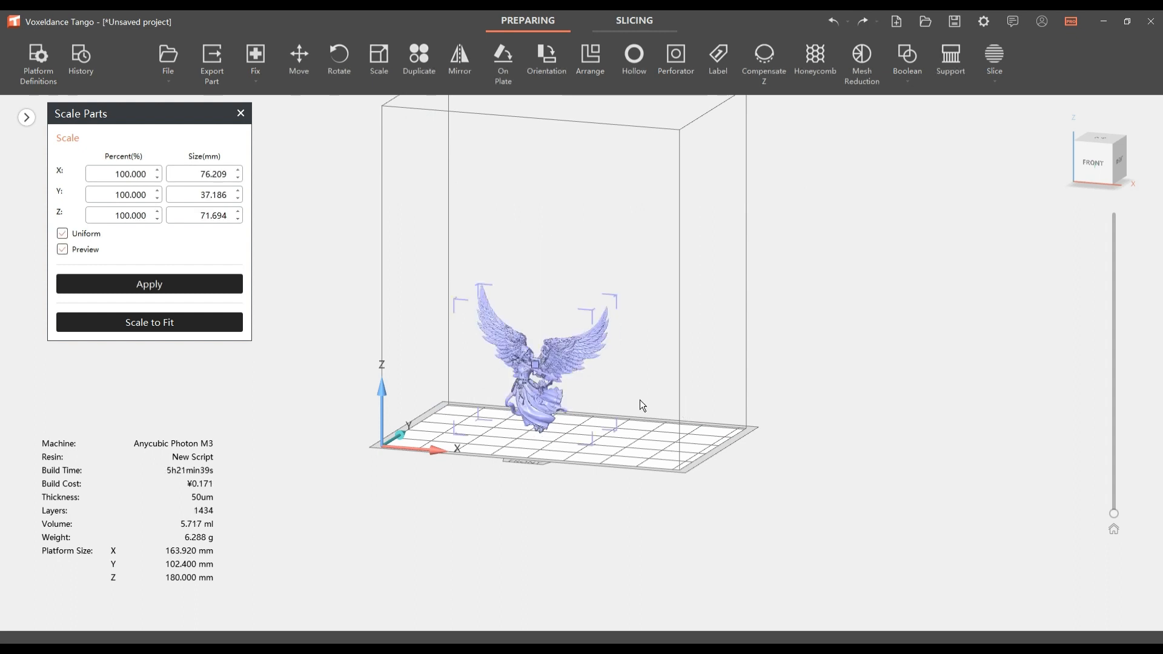
click(642, 397)
Tilt the figure freehand about the X axis with 10° snapping, and try rotating it about the Y axis
click(566, 366)
click(336, 64)
right_drag(719, 375, 615, 367)
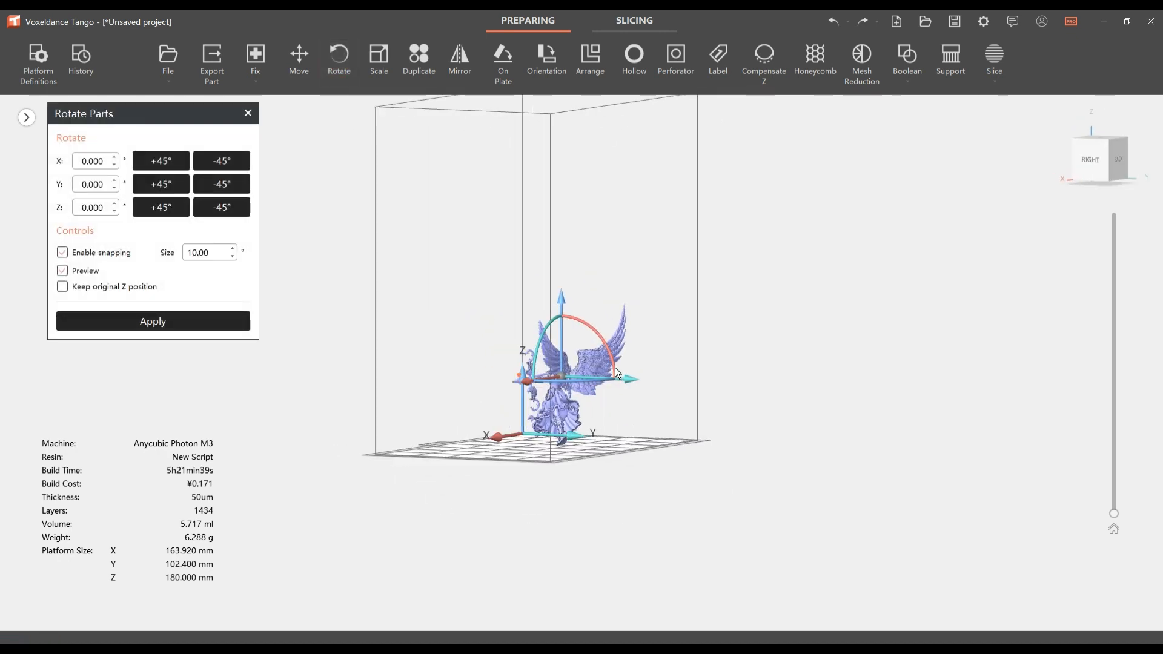
mouse_move(610, 345)
mouse_down()
mouse_move(605, 338)
mouse_move(621, 370)
mouse_move(605, 316)
mouse_move(616, 343)
mouse_up()
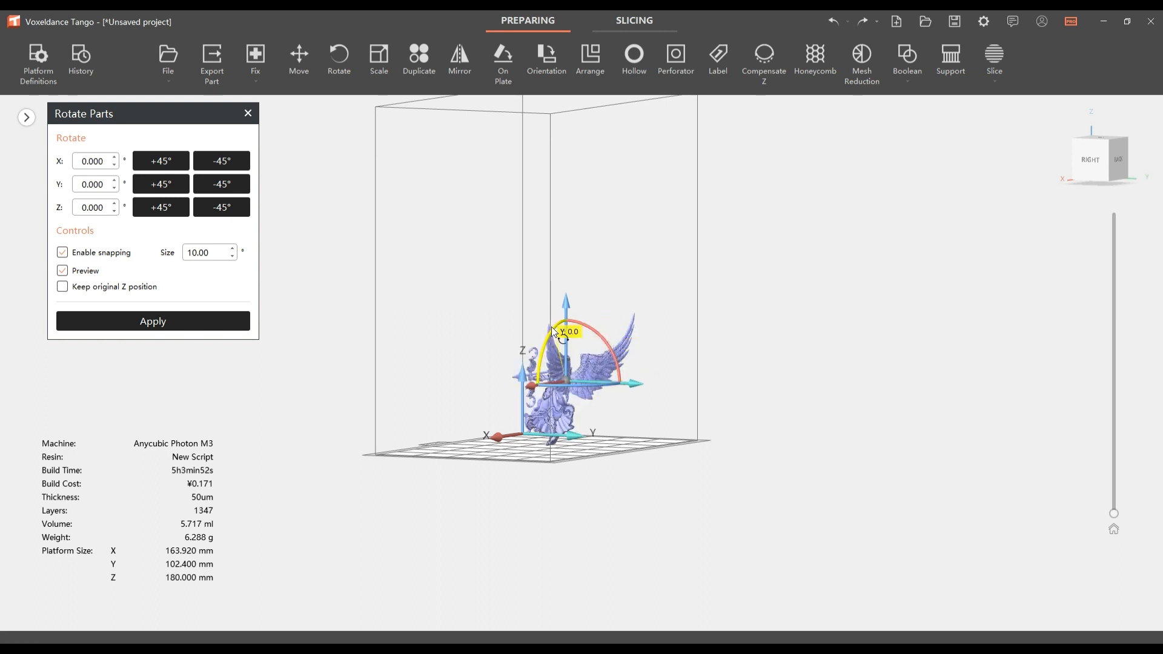
right_drag(627, 375, 653, 403)
mouse_move(593, 350)
mouse_down()
mouse_move(607, 357)
mouse_move(557, 331)
mouse_move(610, 334)
mouse_up()
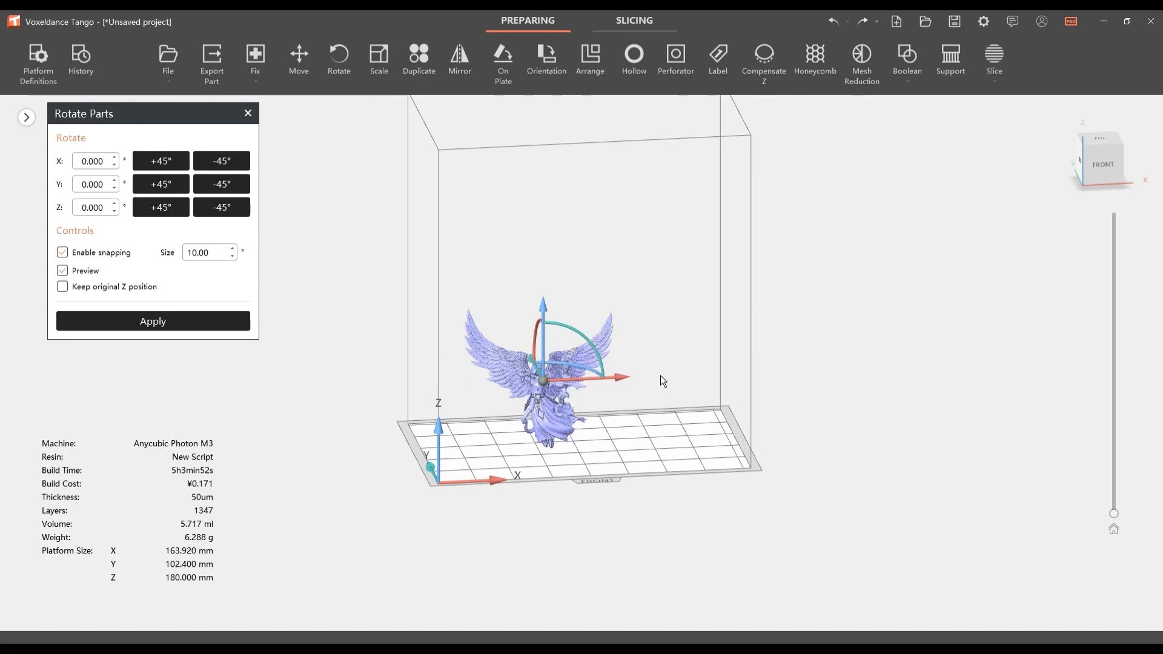
Run Duplicate on the figure with 1 total copy, 1 mm gaps and fitting within the platform
right_drag(660, 375, 647, 432)
scroll(644, 427, up, 3)
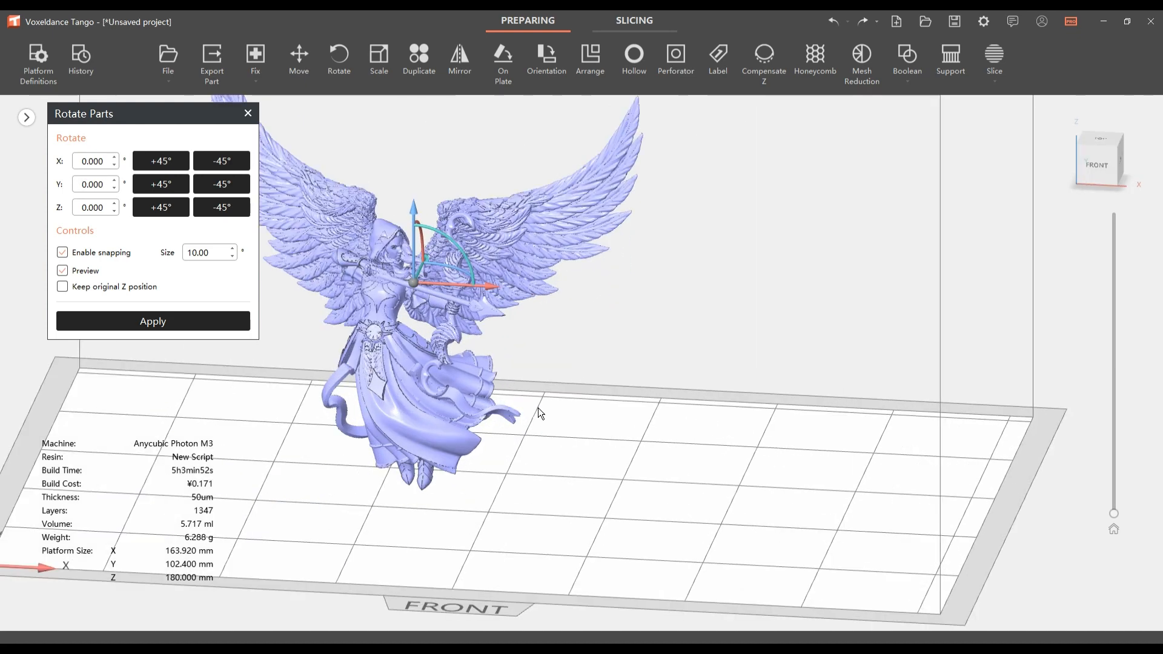
scroll(639, 444, up, 3)
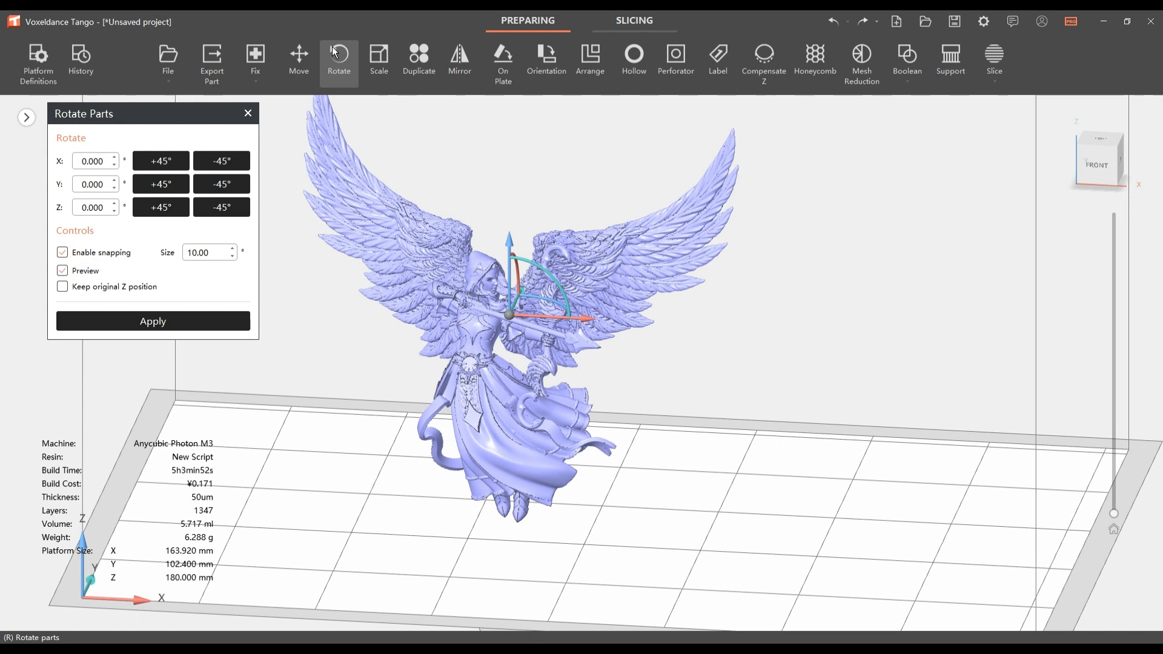
scroll(668, 321, down, 5)
click(426, 69)
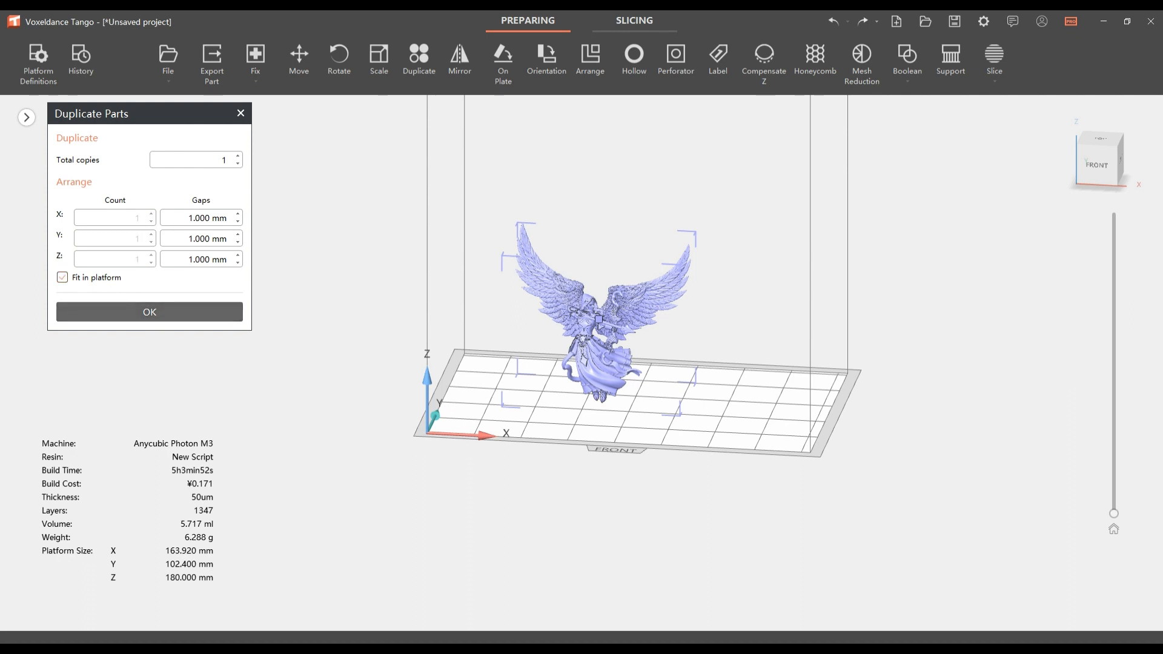
click(149, 312)
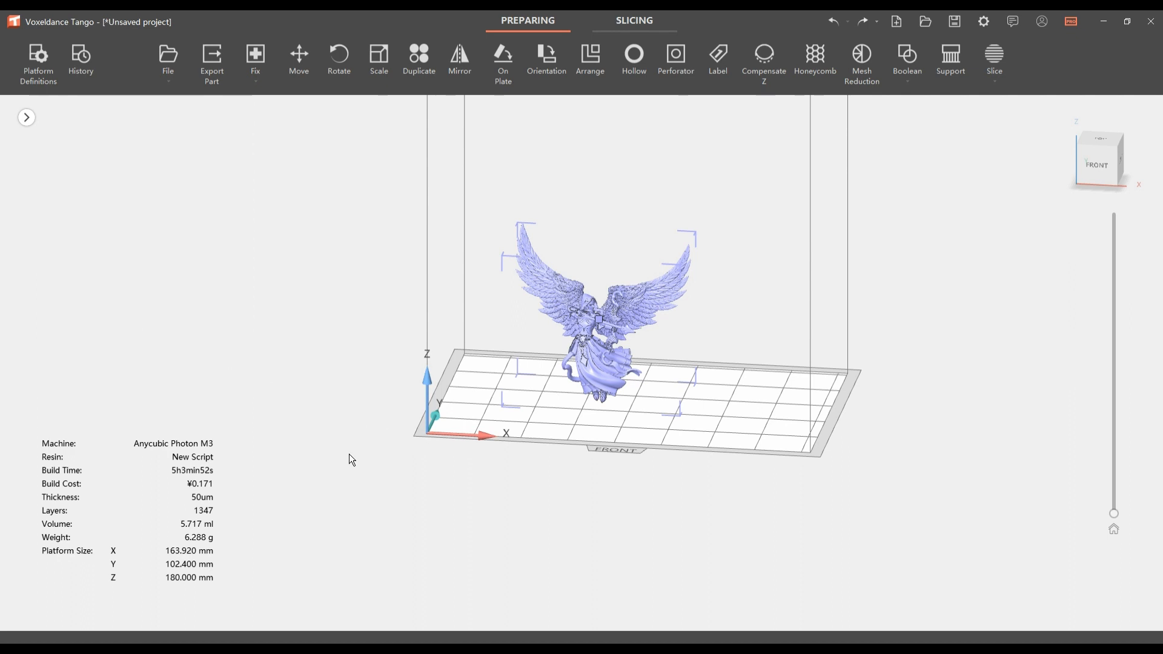
Duplicate the figure with the total copies set to 2
right_drag(670, 470, 666, 494)
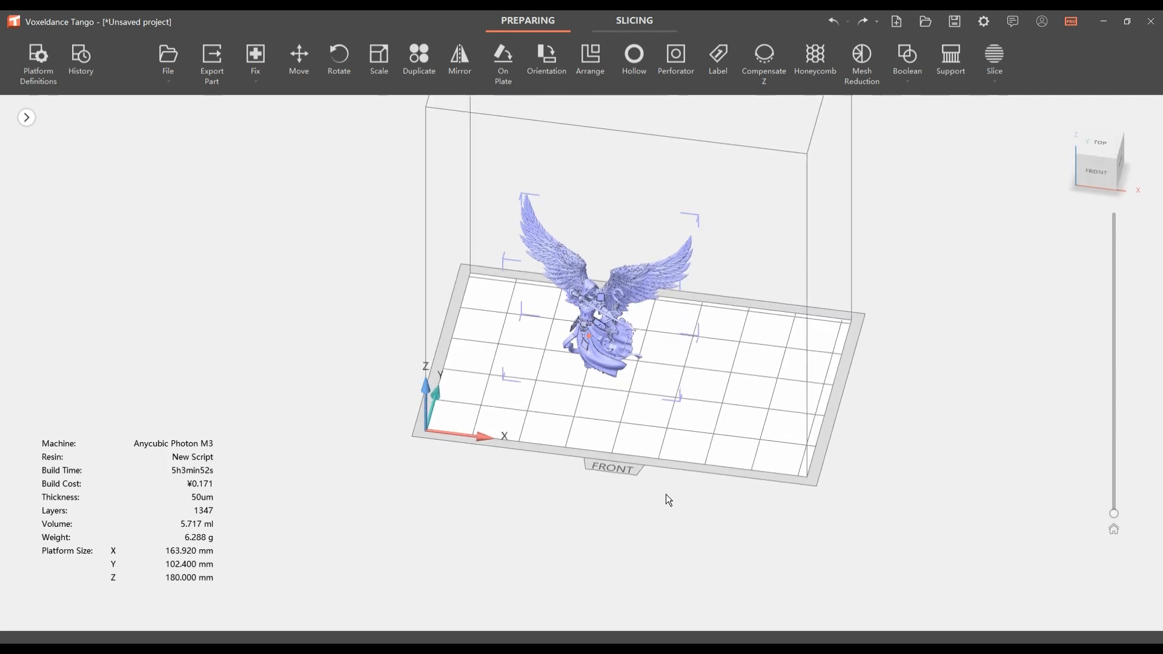
middle_drag(661, 472, 630, 515)
click(299, 61)
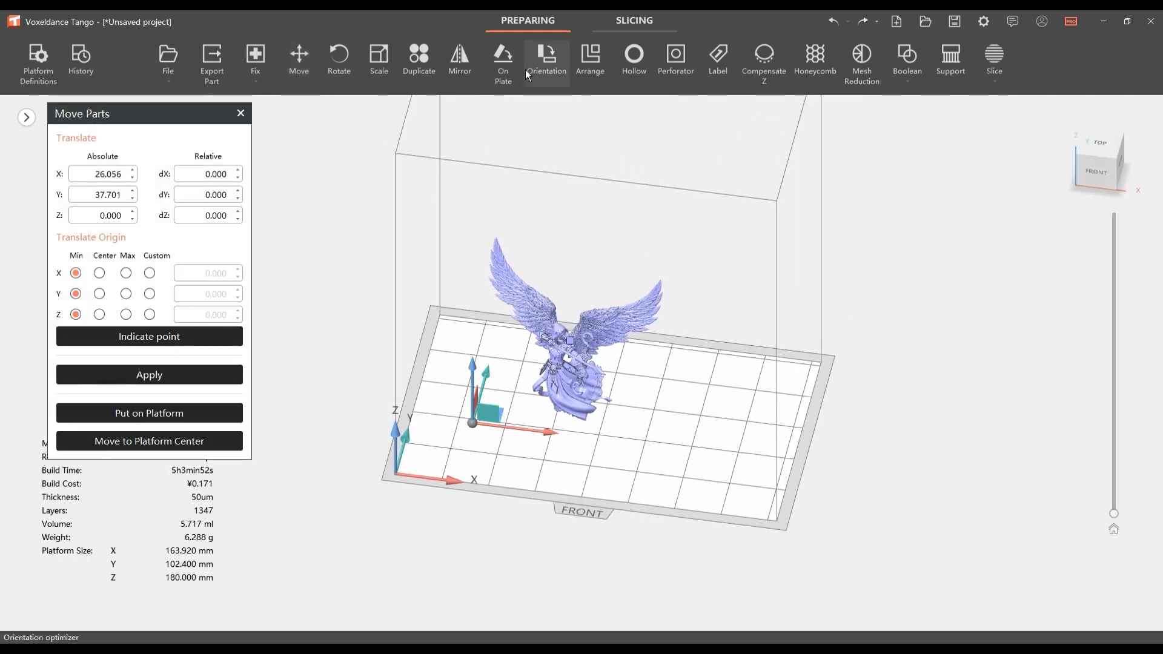
click(433, 68)
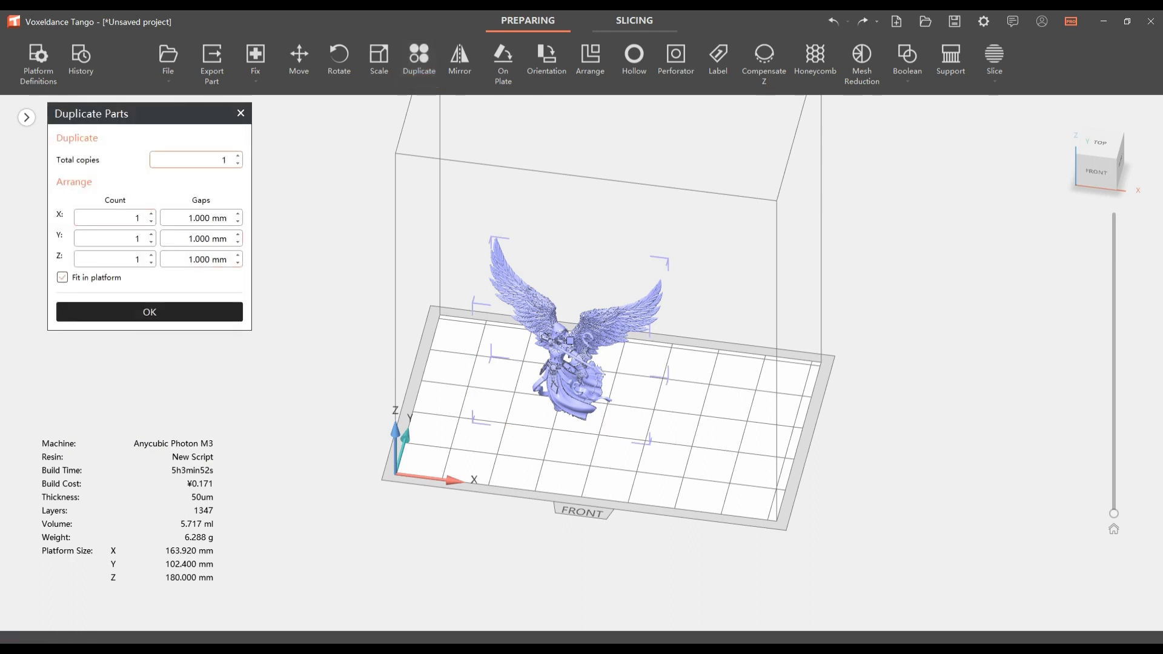
click(237, 156)
key(Return)
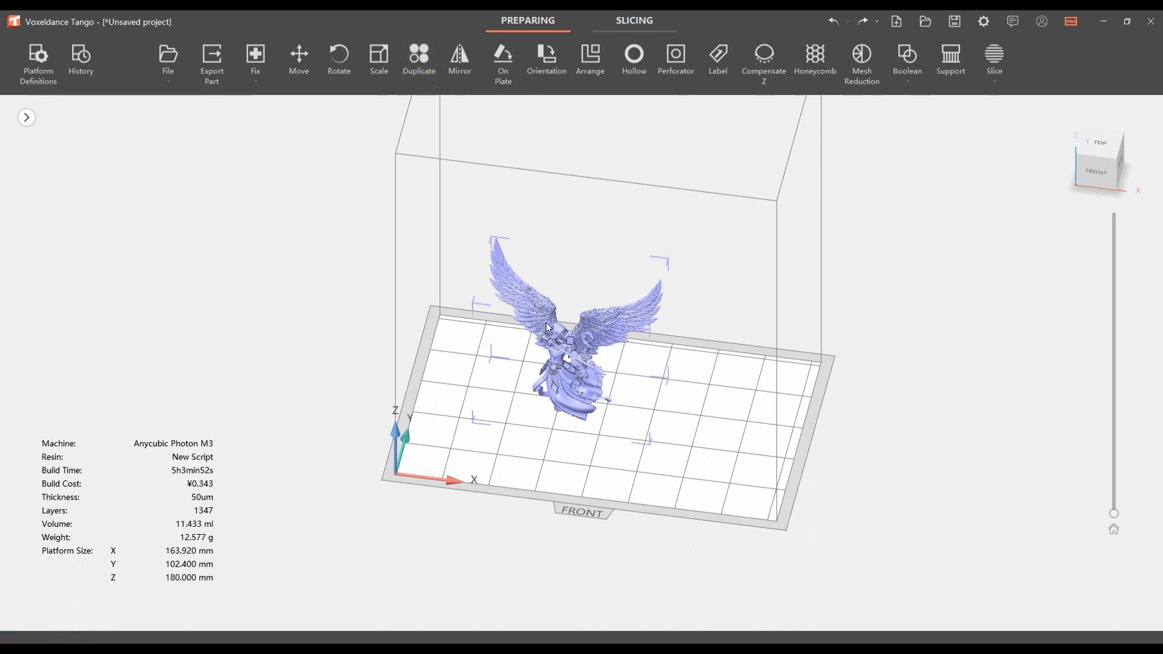
Move the two overlapping figures apart along the platform, placing one near the right side and the other at about X 8 mm, Y 16 mm
click(299, 61)
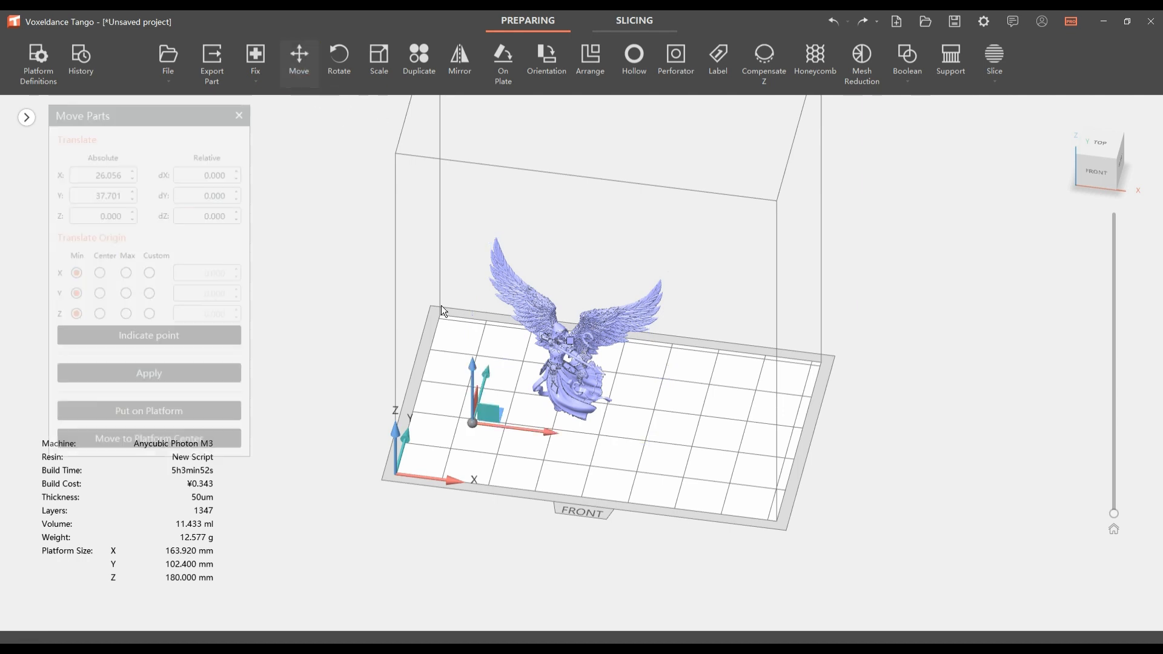
drag(535, 437, 703, 466)
click(555, 390)
drag(533, 434, 491, 429)
click(736, 402)
drag(701, 449, 680, 448)
click(564, 419)
drag(449, 390, 416, 415)
click(720, 471)
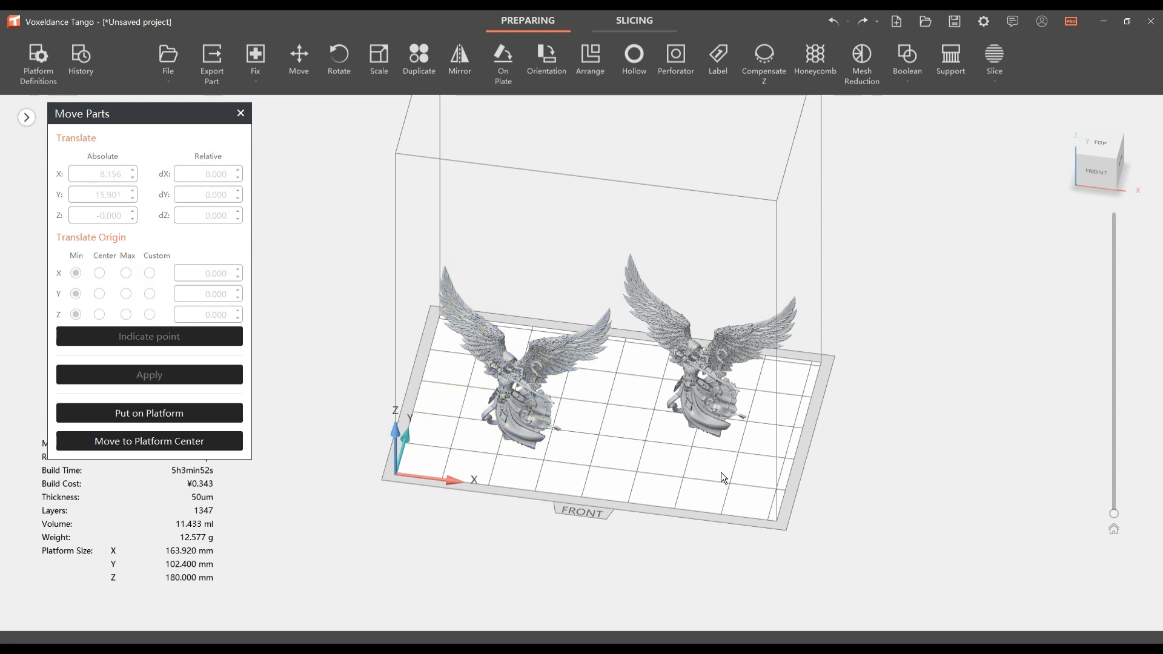
Select both figures together and duplicate them with the total copies set to 2
click(723, 435)
right_drag(720, 437, 798, 489)
click(867, 535)
right_drag(868, 535, 853, 563)
drag(474, 315, 861, 544)
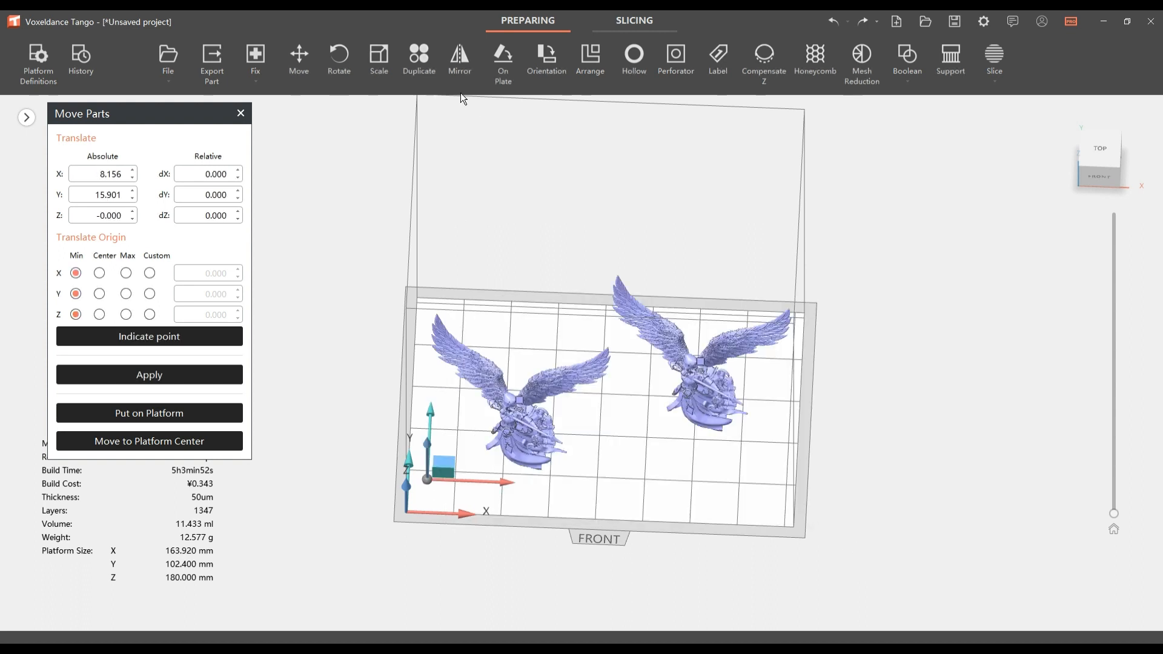
click(422, 66)
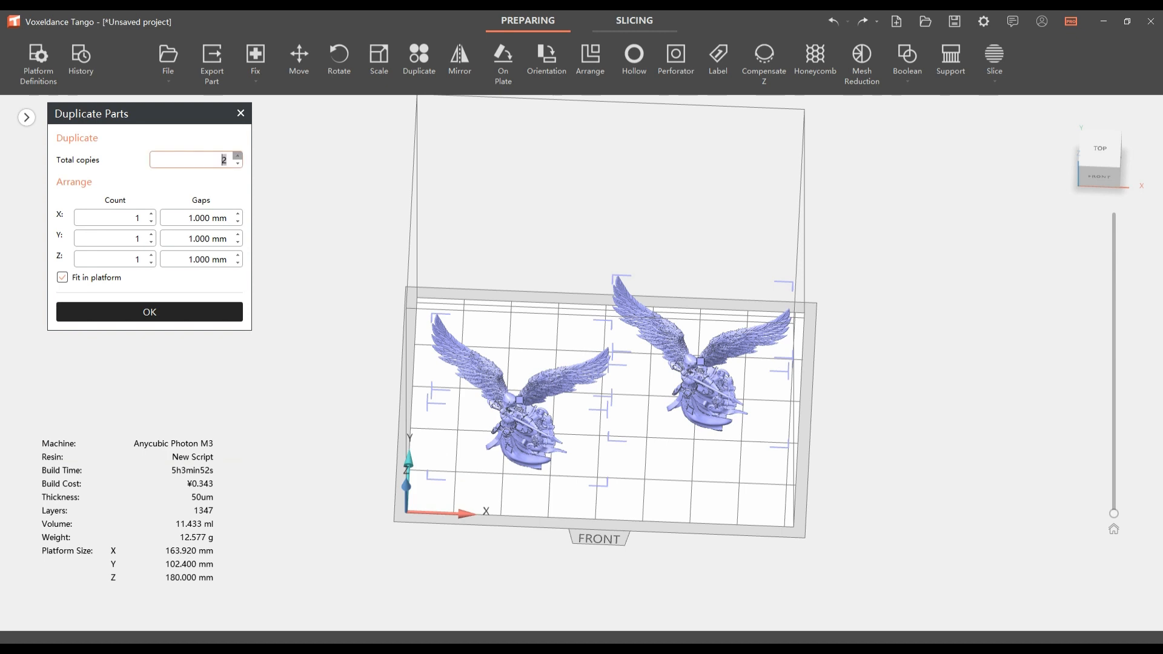
key(Return)
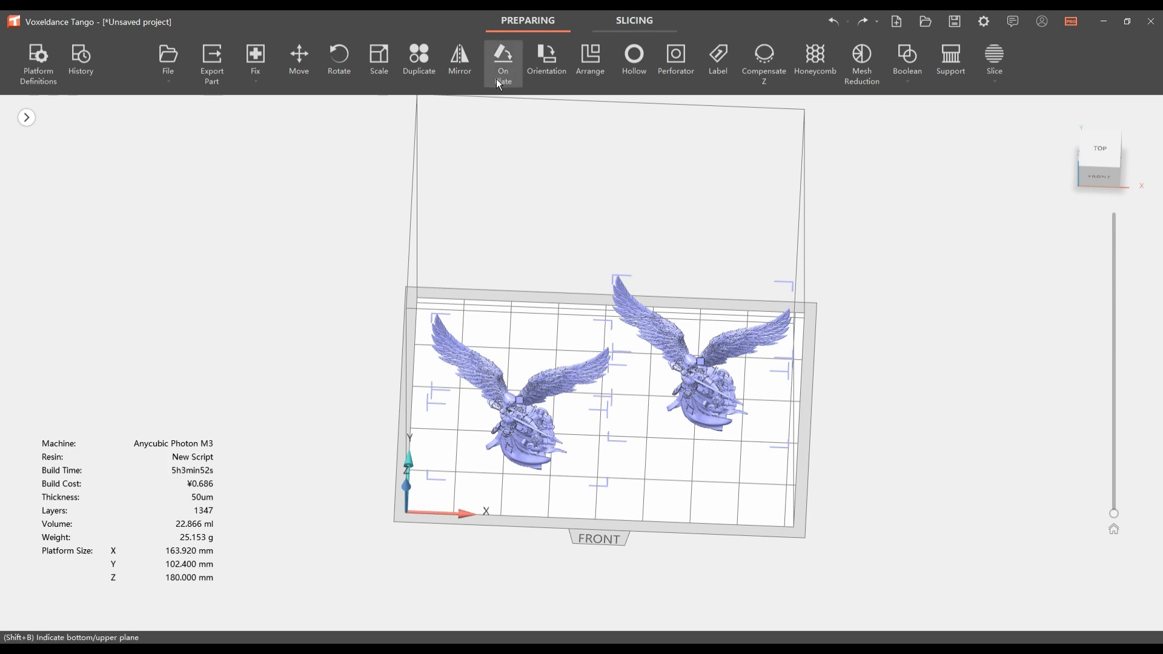
Arrange all parts from the center with 1 mm part interval, 1 mm side margin, 6 mm platform distance and 60° Z-rotation steps
click(585, 63)
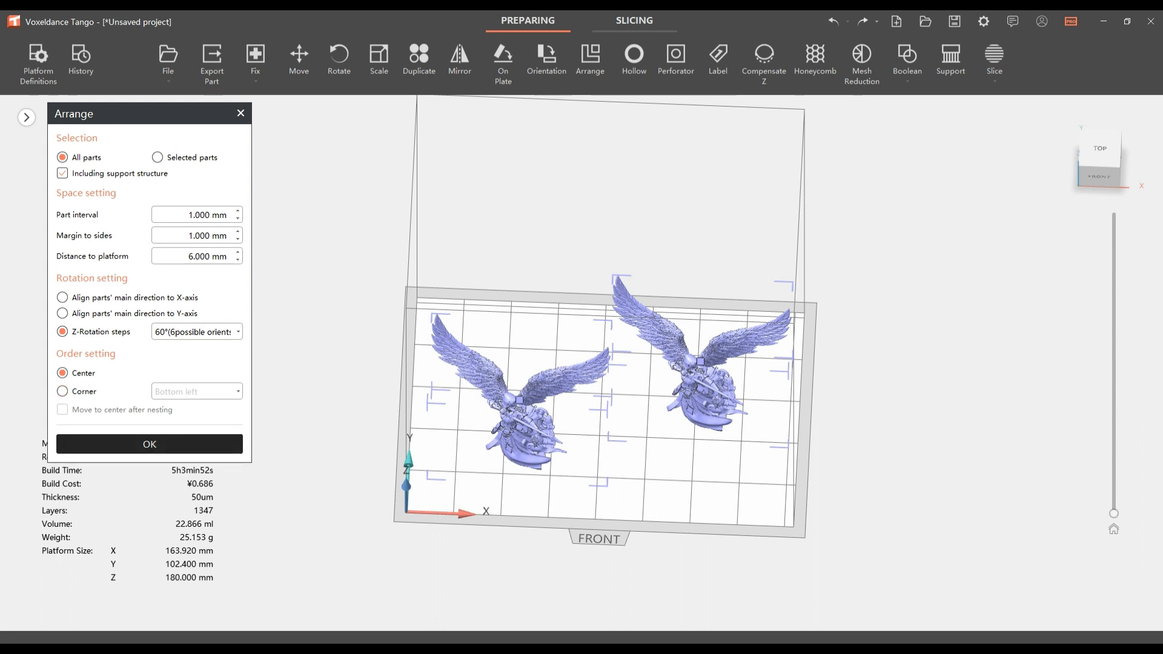
click(149, 443)
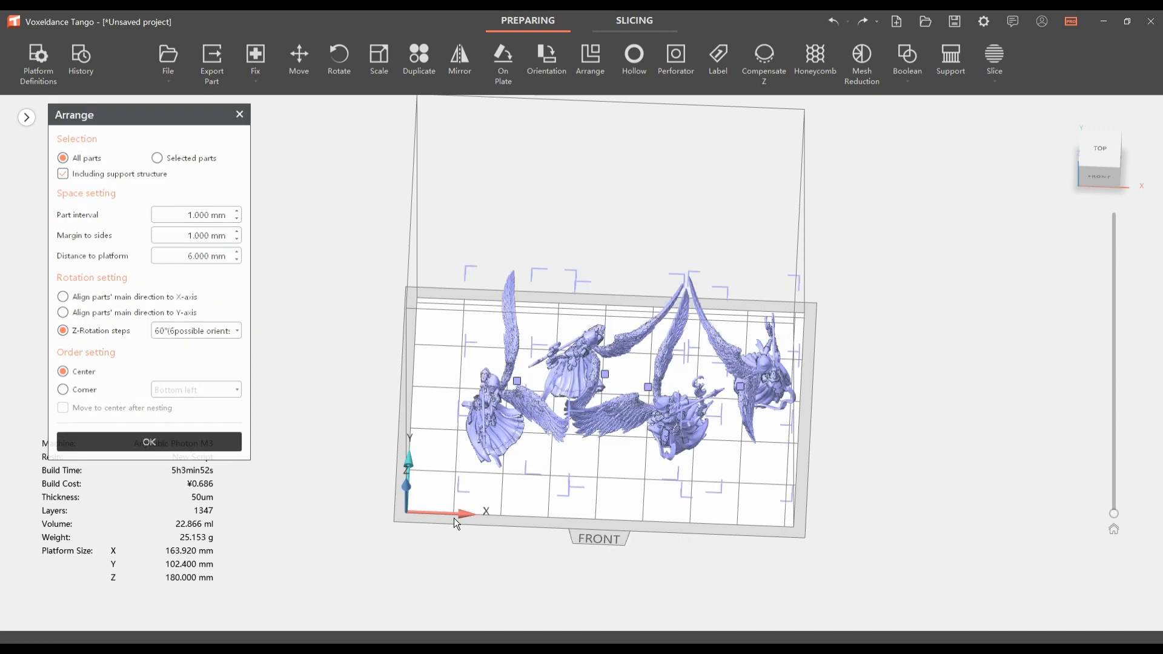
right_drag(875, 518, 827, 537)
Select all four arranged figures, shift them together along X to about 11.5 mm, and deselect them
drag(827, 554, 347, 295)
right_drag(829, 465, 818, 467)
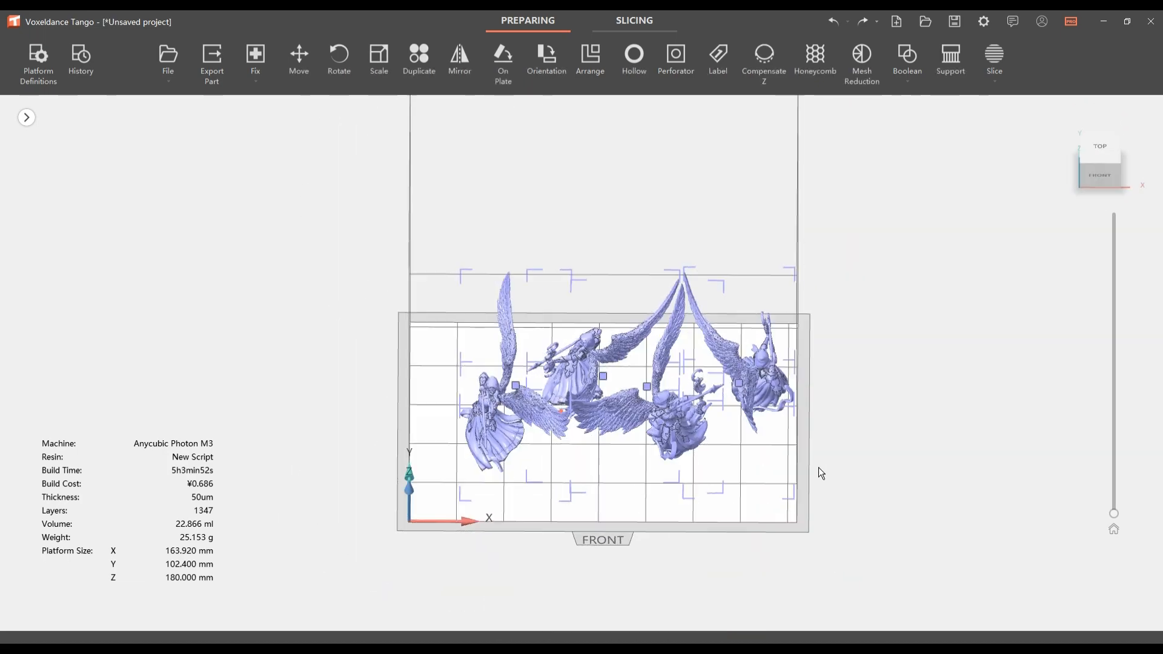
click(299, 60)
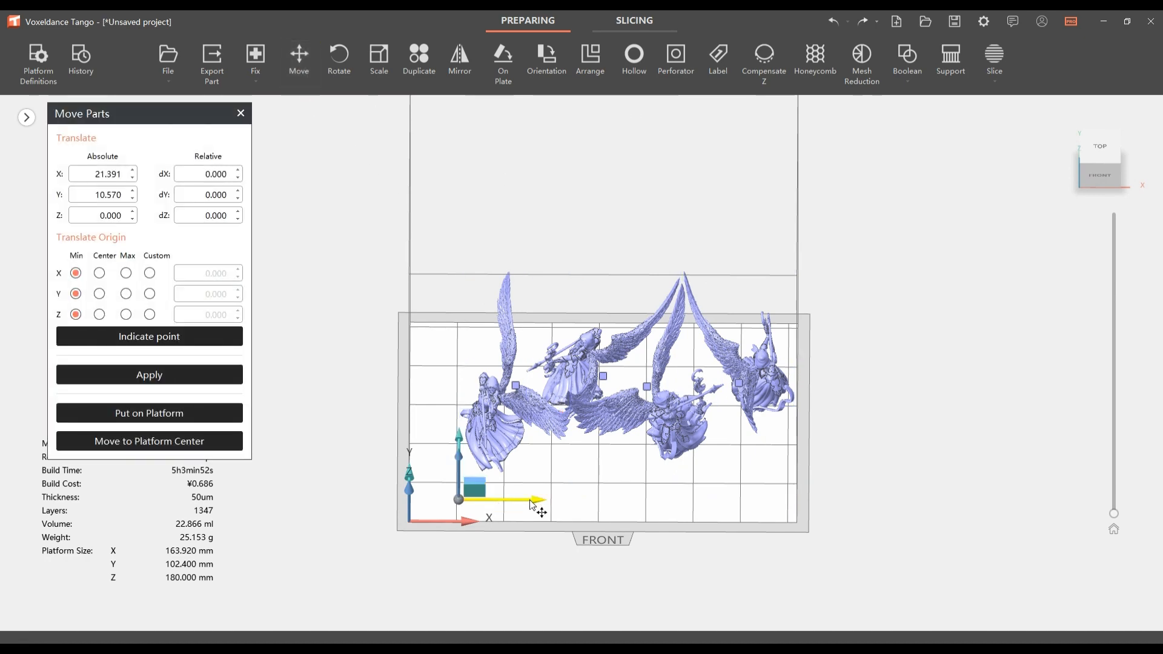
drag(533, 506, 507, 500)
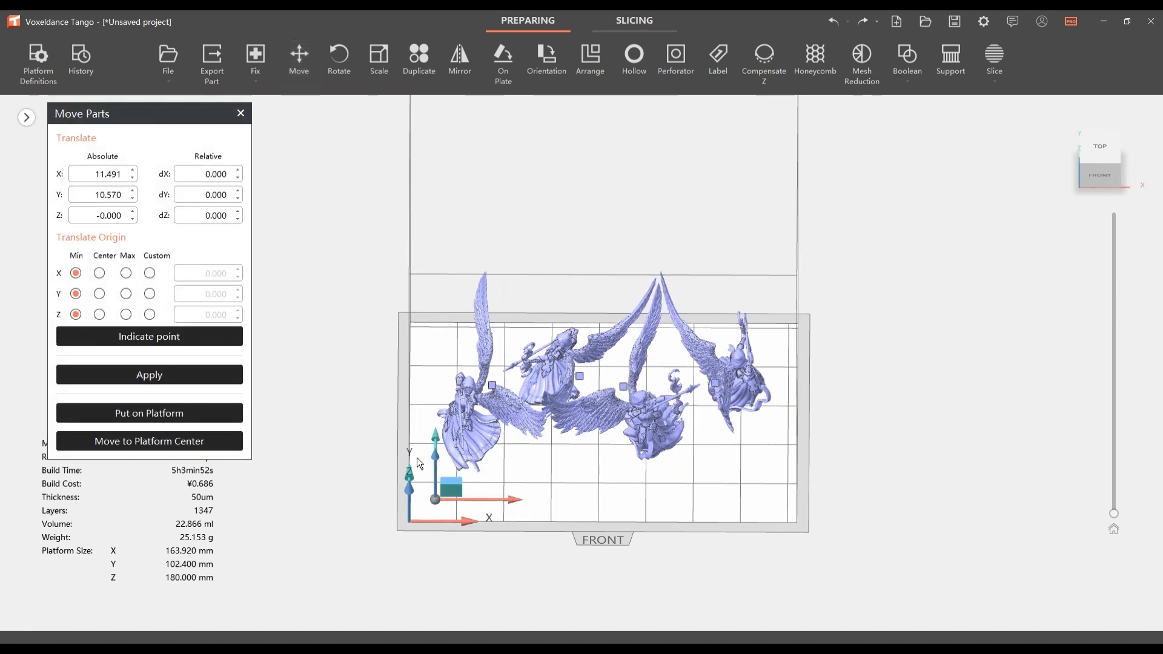
right_drag(527, 511, 612, 498)
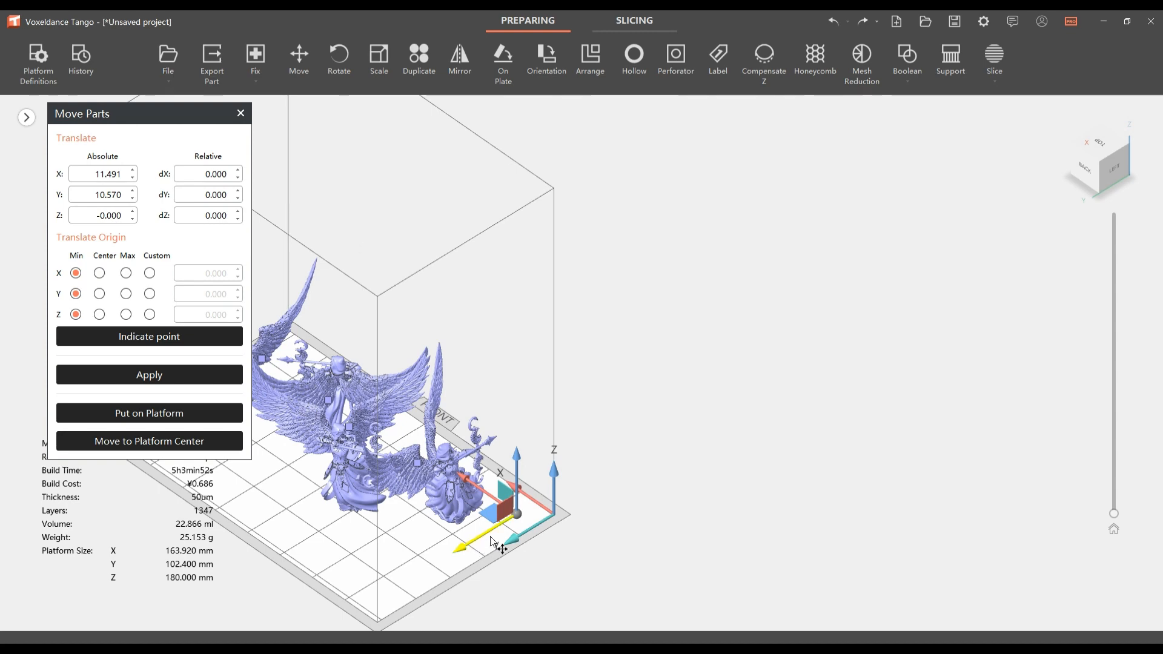
right_drag(488, 542, 564, 520)
click(560, 514)
right_drag(672, 528, 590, 481)
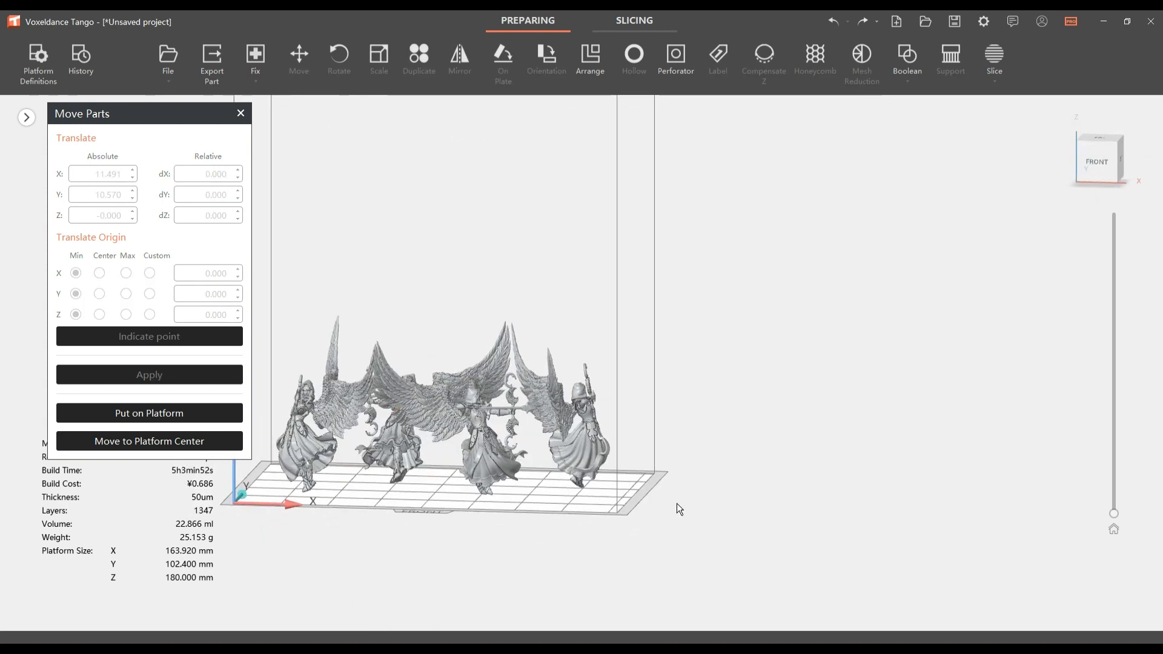